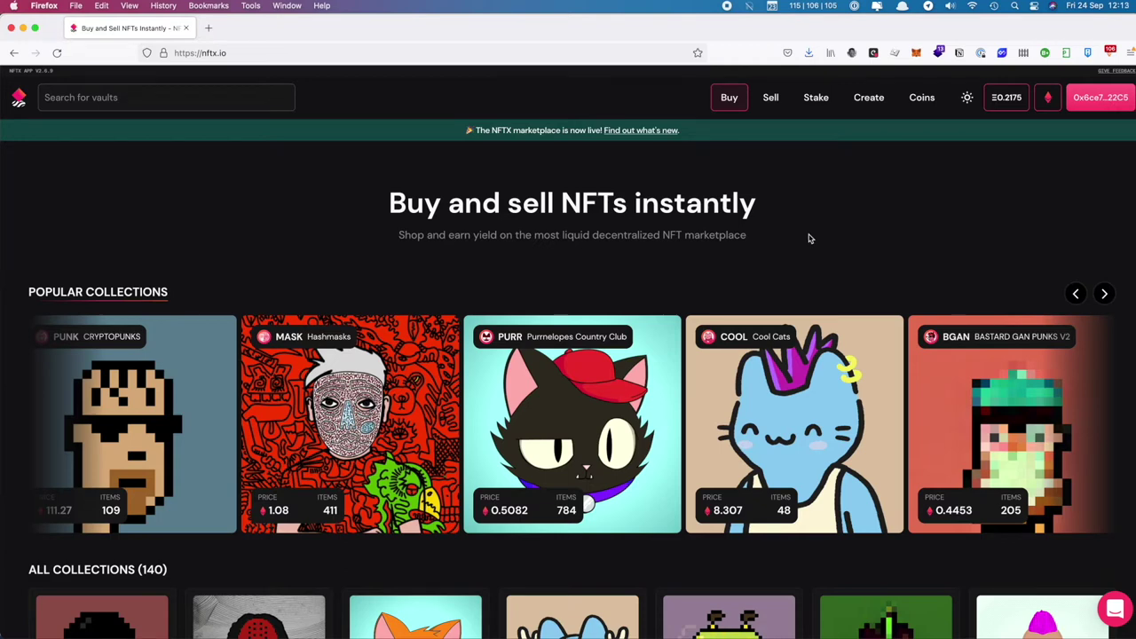
# Step: Open the staking page, review the AVASTR-ETH pool's staked and claimable amounts, and start an SLP withdrawal from that pool
pyautogui.click(814, 99)
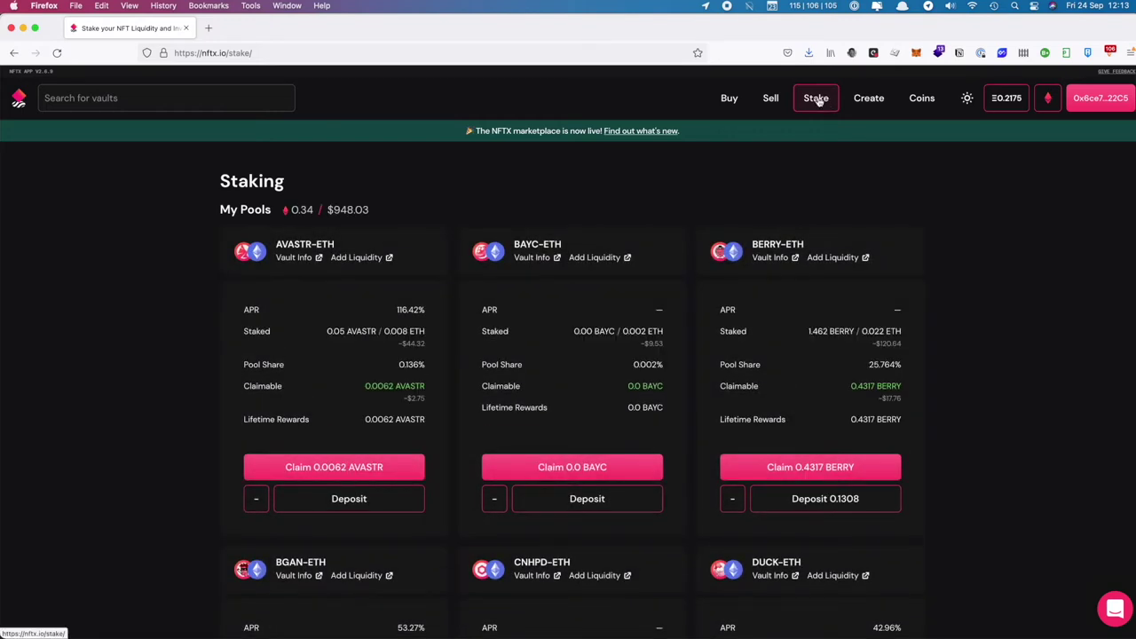
pyautogui.scroll(-2, 318, 342)
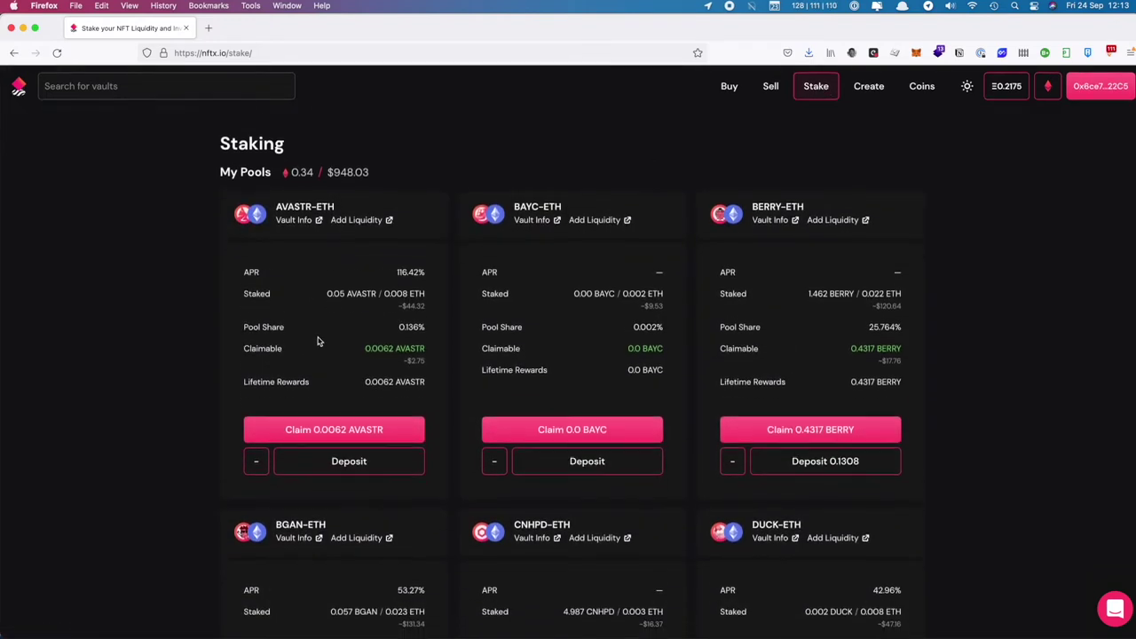
pyautogui.scroll(-1, 318, 342)
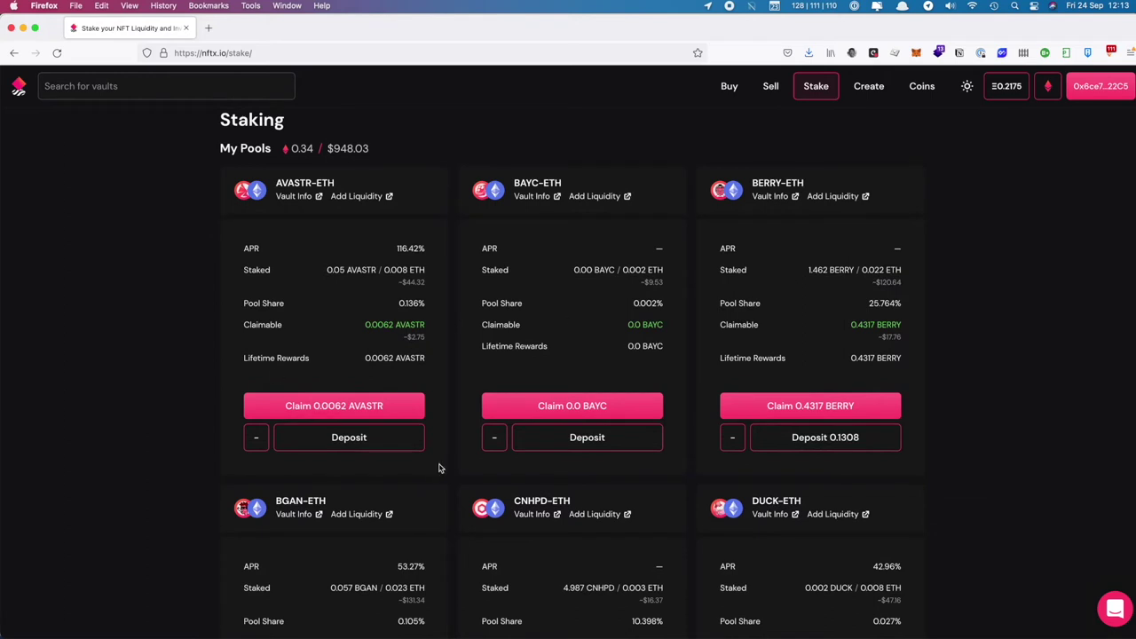
pyautogui.scroll(1, 425, 472)
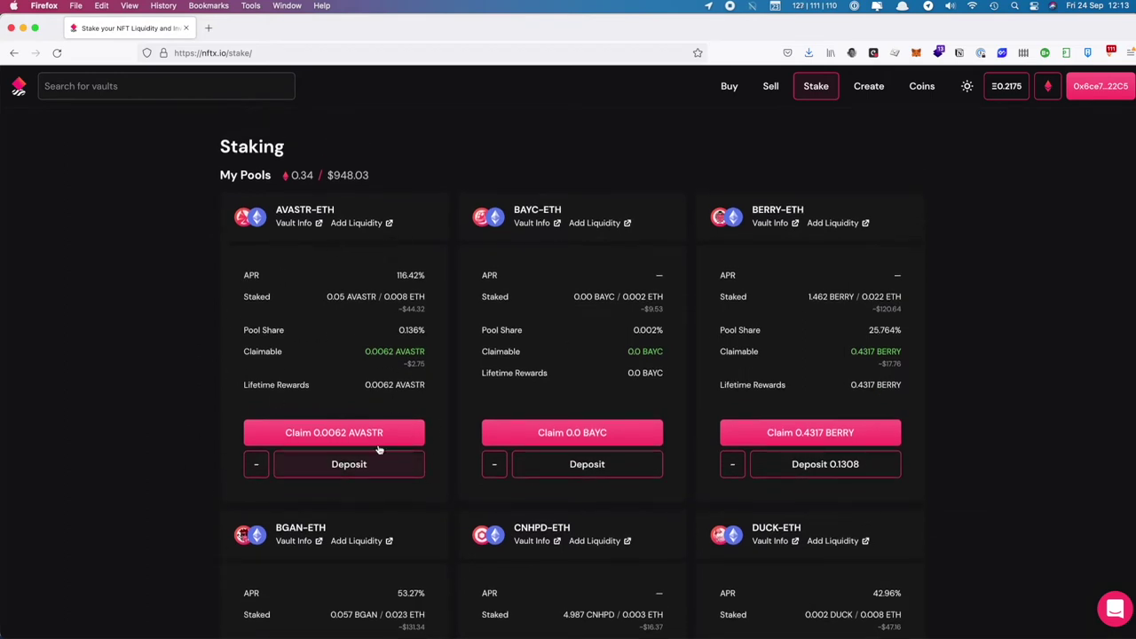
pyautogui.moveTo(332, 296); pyautogui.dragTo(344, 295)
pyautogui.click(367, 296)
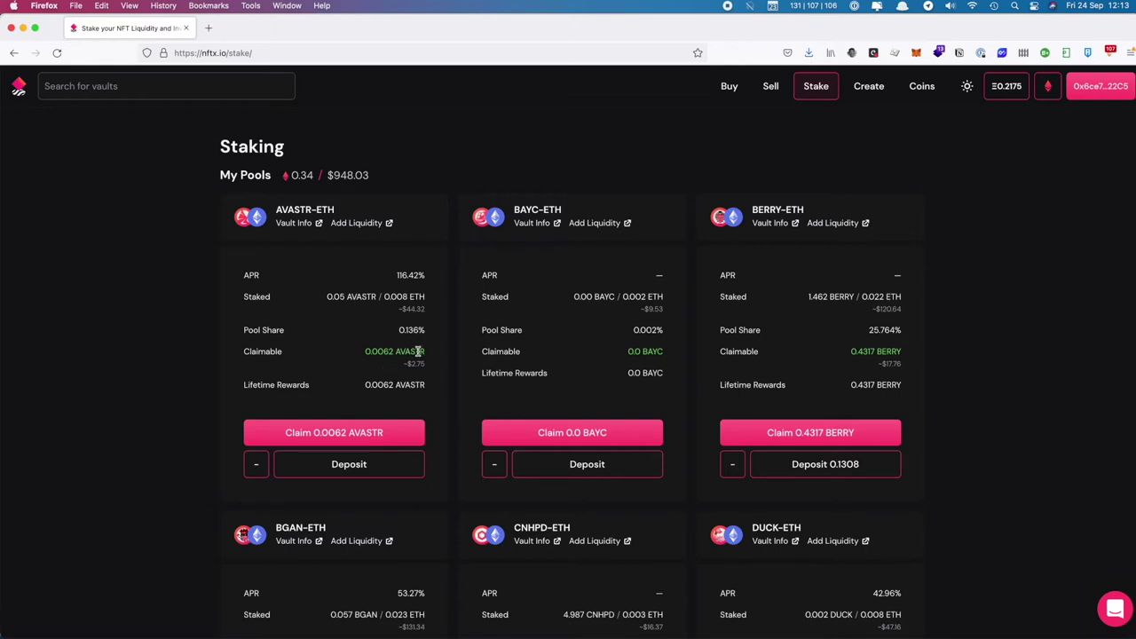
pyautogui.moveTo(417, 351); pyautogui.dragTo(371, 352)
pyautogui.click(382, 352)
pyautogui.click(256, 467)
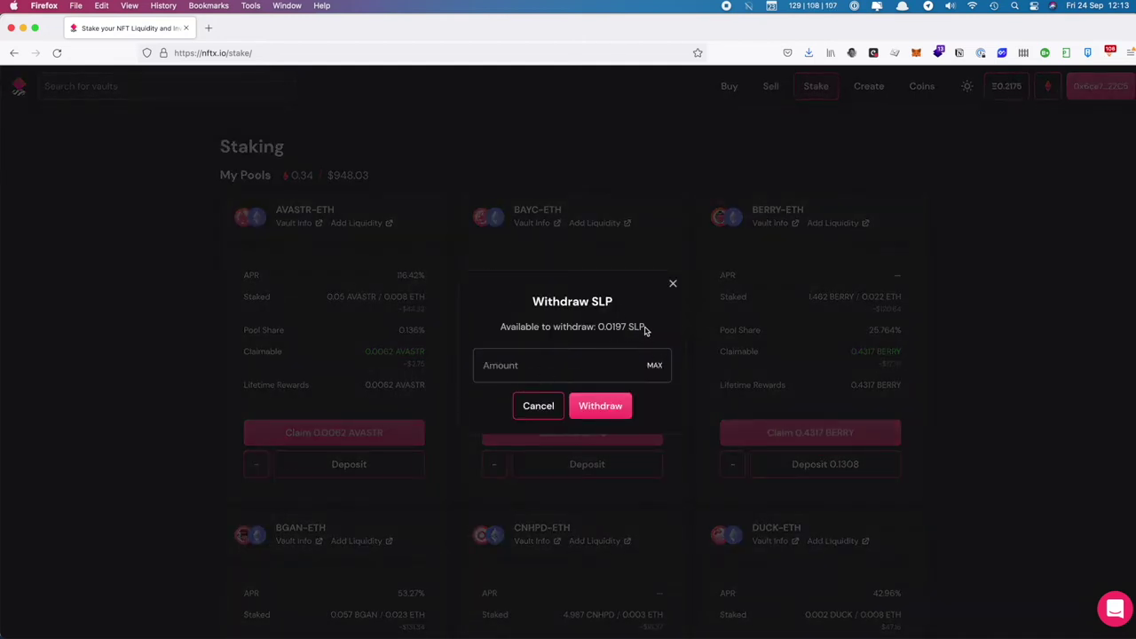
pyautogui.click(601, 363)
pyautogui.write('0.05')
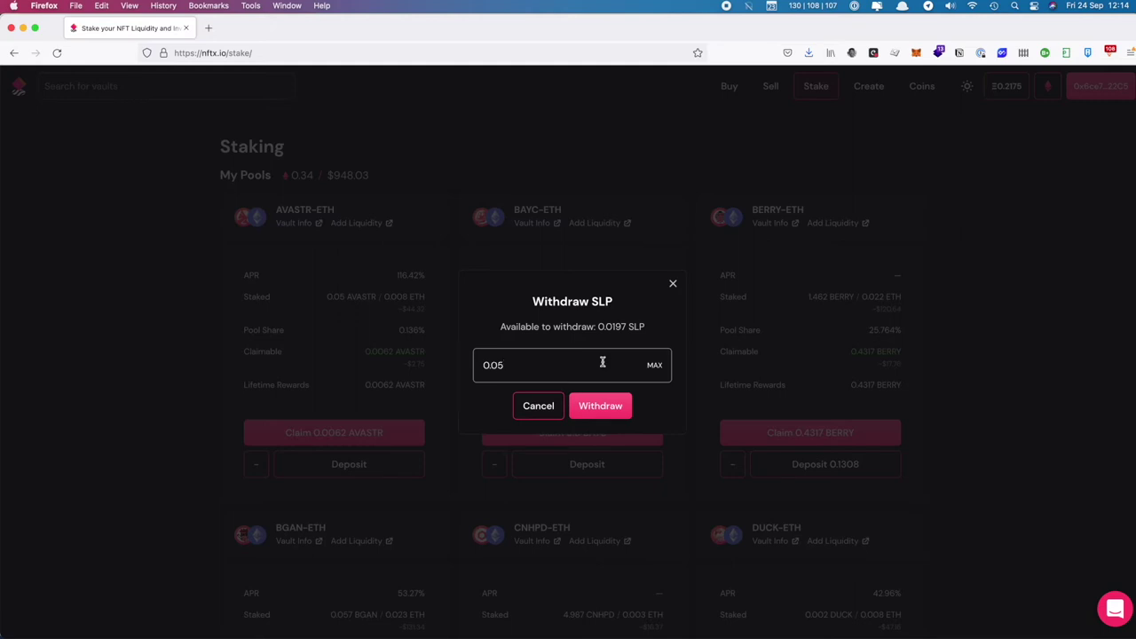
pyautogui.write('005')
pyautogui.press('BackSpace')
pyautogui.write('05')
pyautogui.moveTo(520, 364); pyautogui.dragTo(400, 363)
pyautogui.press('BackSpace')
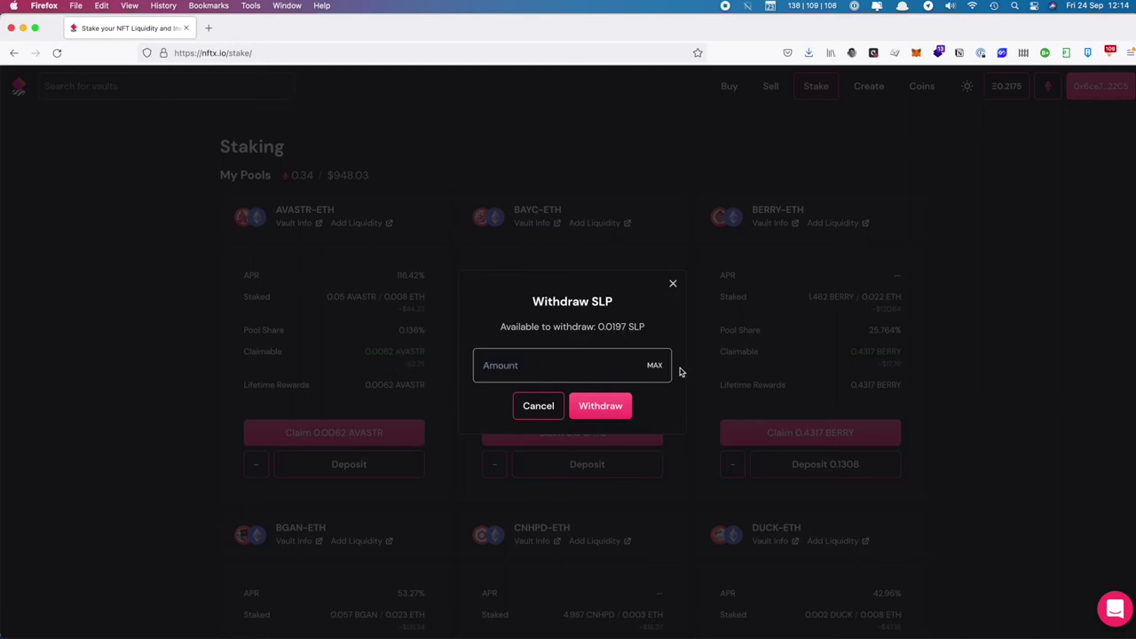
# Step: Withdraw the maximum available SLP from the AVASTR-ETH pool and approve the transaction in MetaMask
pyautogui.click(654, 364)
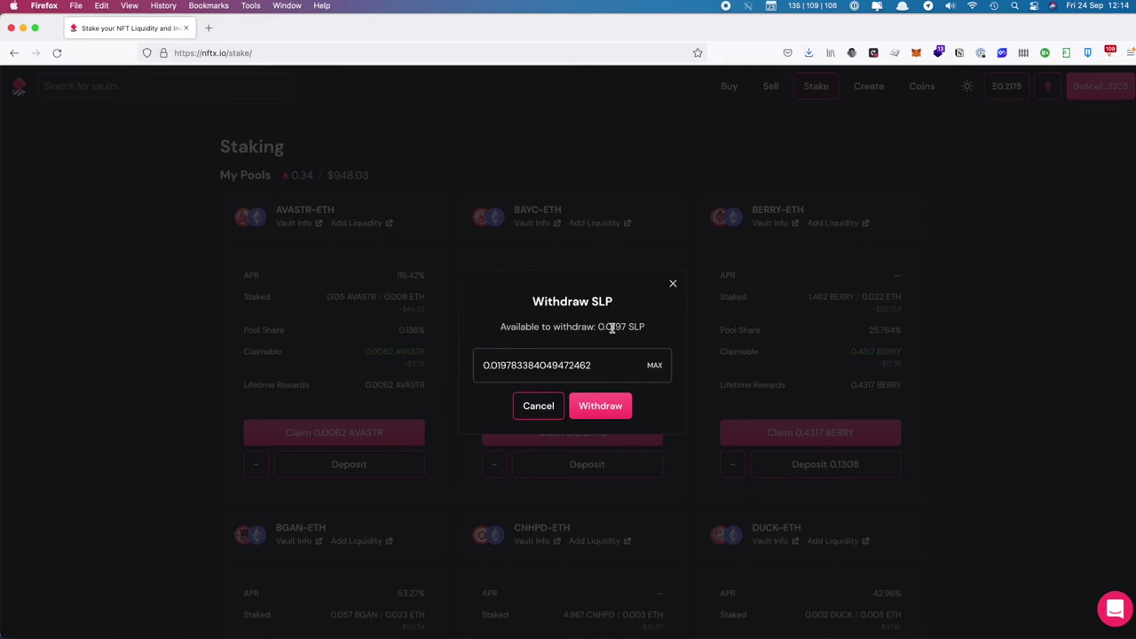
pyautogui.moveTo(531, 365); pyautogui.dragTo(600, 365)
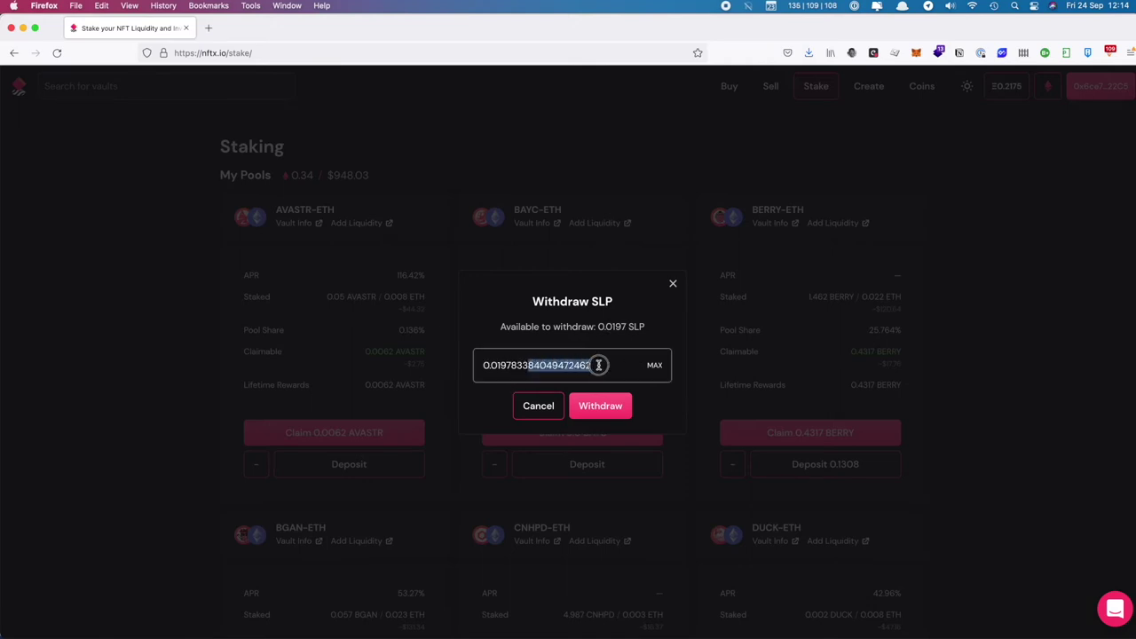
pyautogui.moveTo(627, 326); pyautogui.dragTo(598, 327)
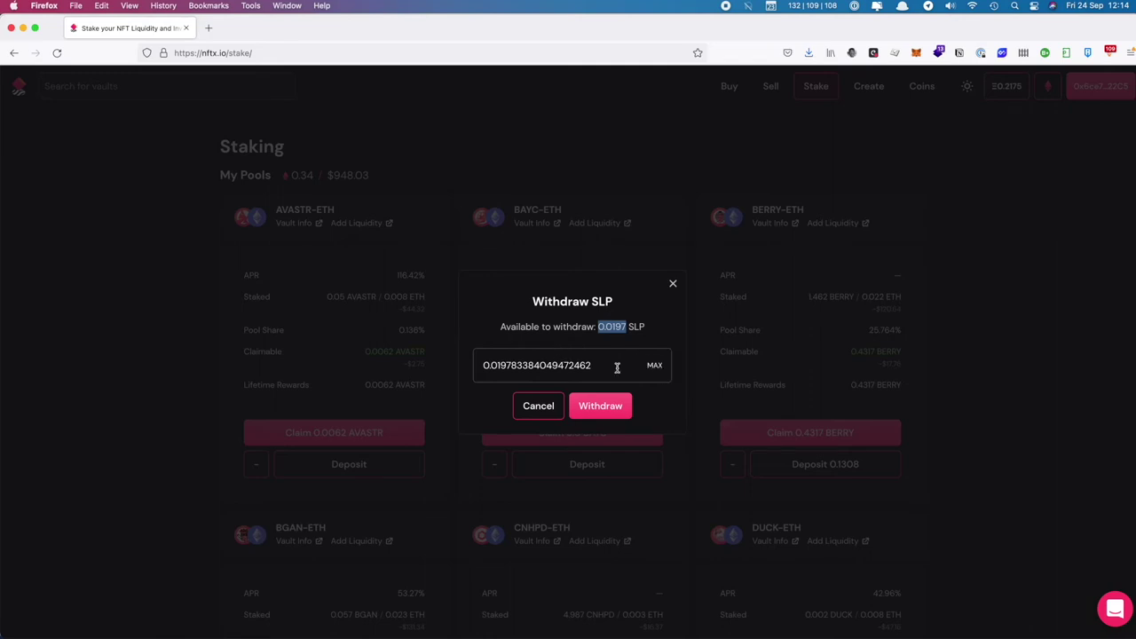
pyautogui.click(590, 365)
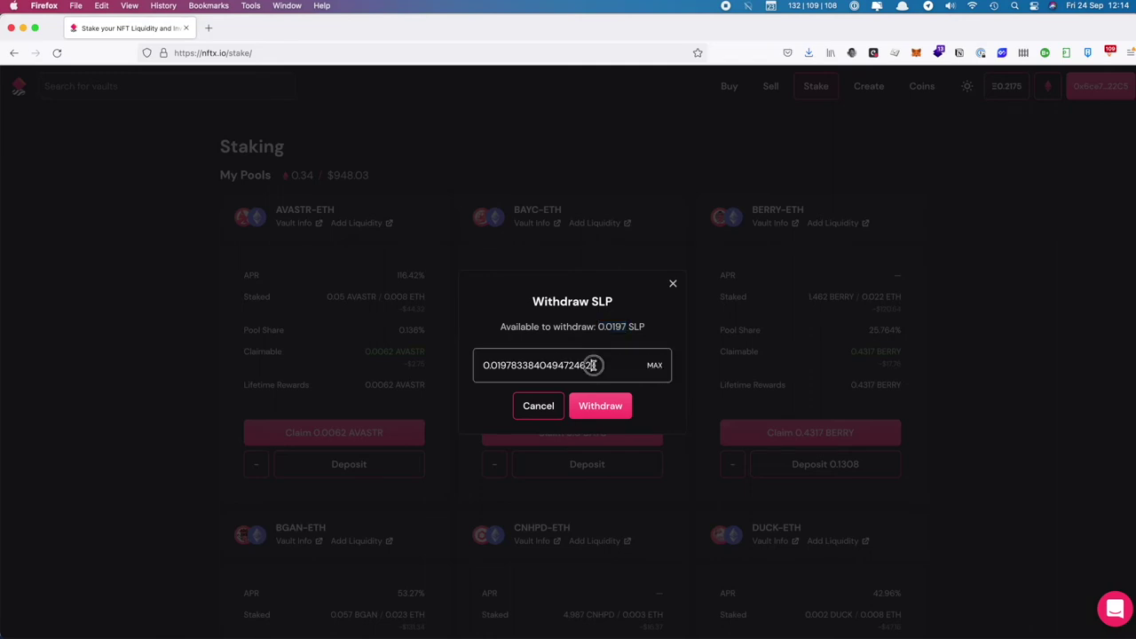
pyautogui.click(654, 366)
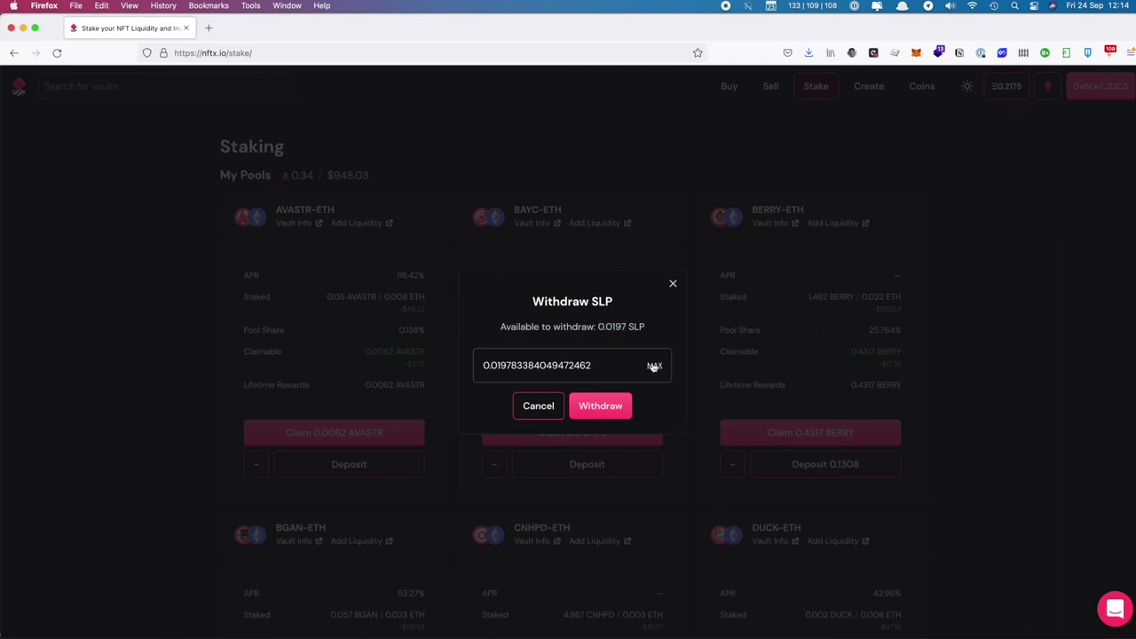
pyautogui.click(610, 408)
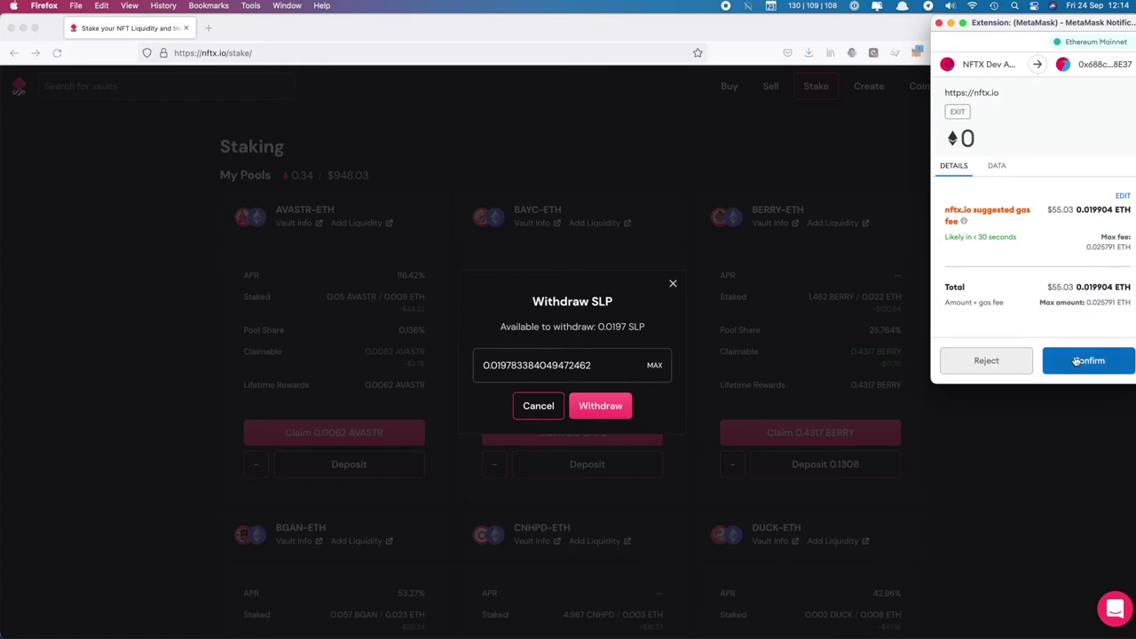
pyautogui.click(1077, 361)
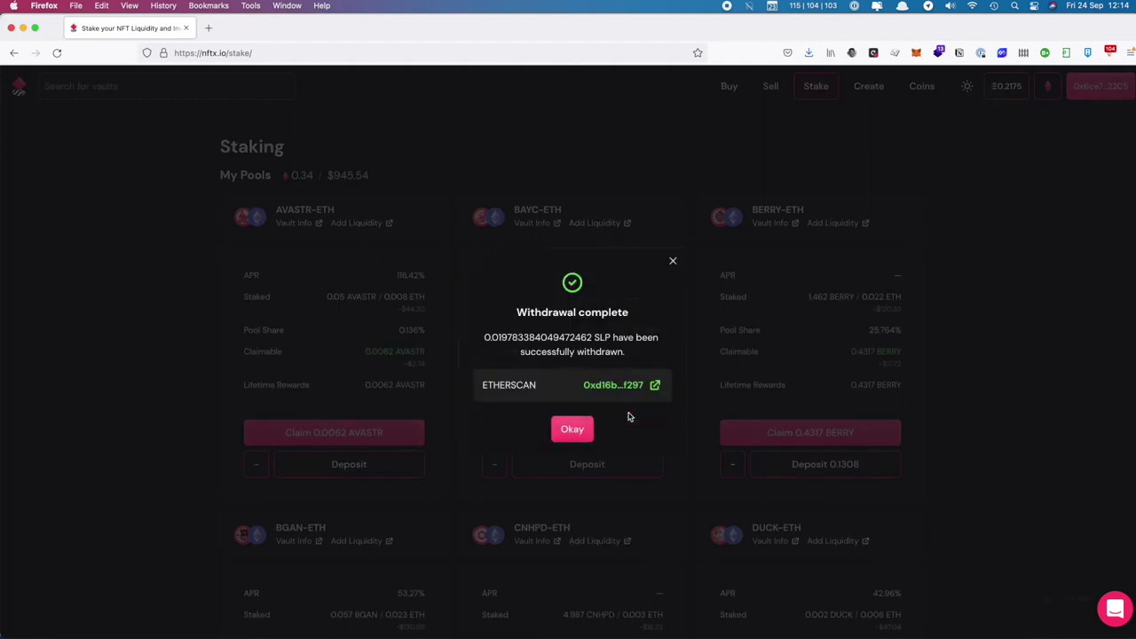
pyautogui.click(572, 428)
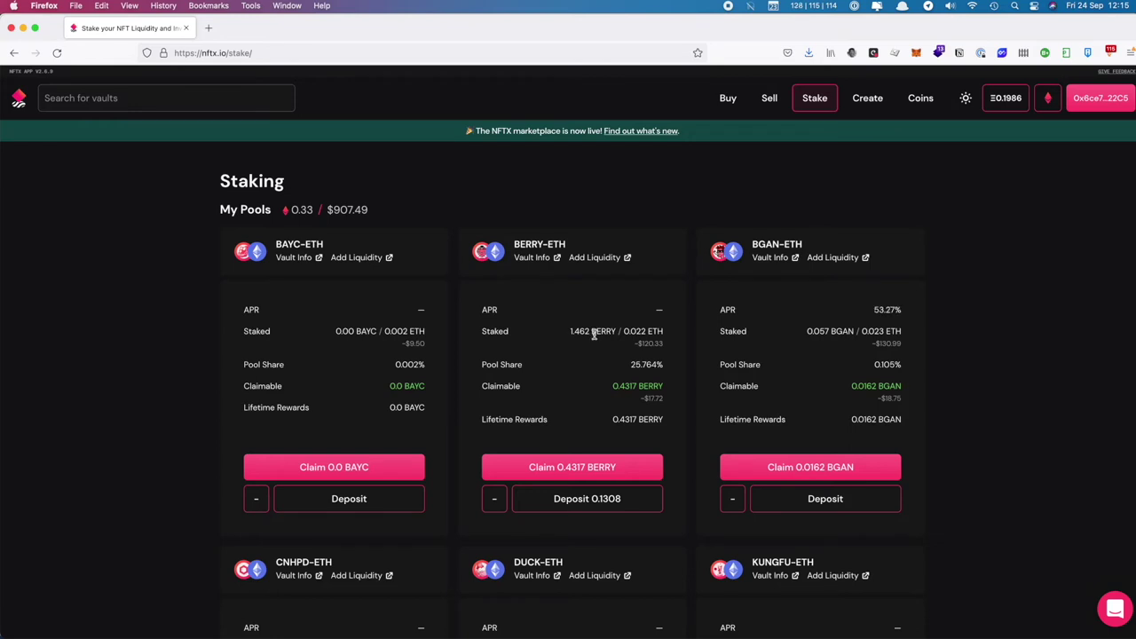
# Step: Find AVASTR-ETH SLP among all pools and expand it to check the wallet's SLP balance
pyautogui.scroll(-2, 595, 337)
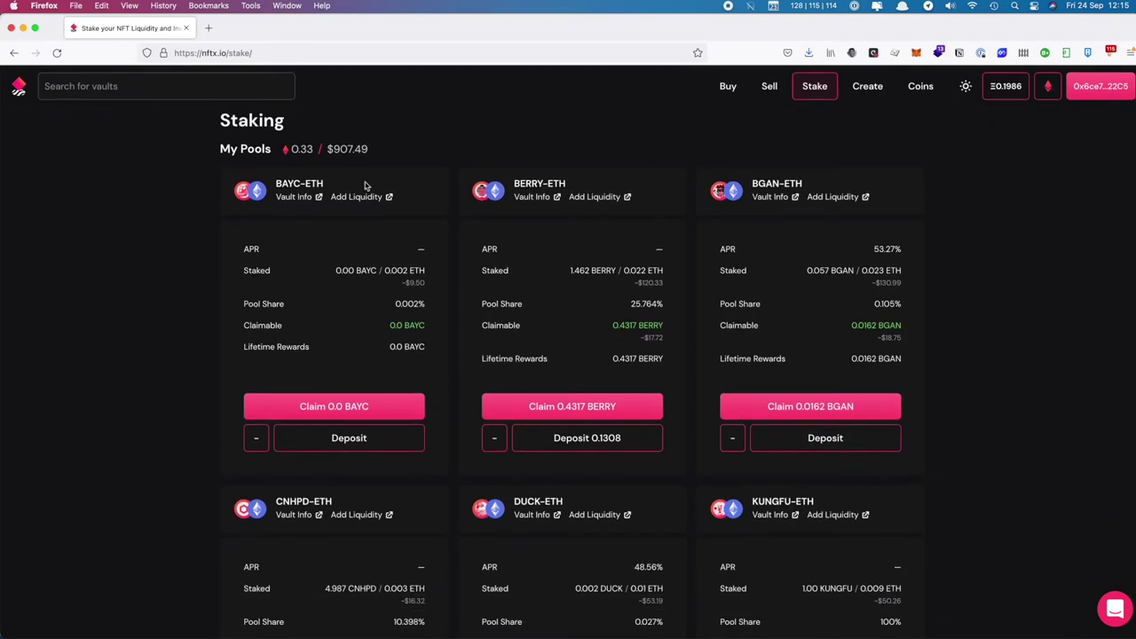
pyautogui.scroll(2, 270, 275)
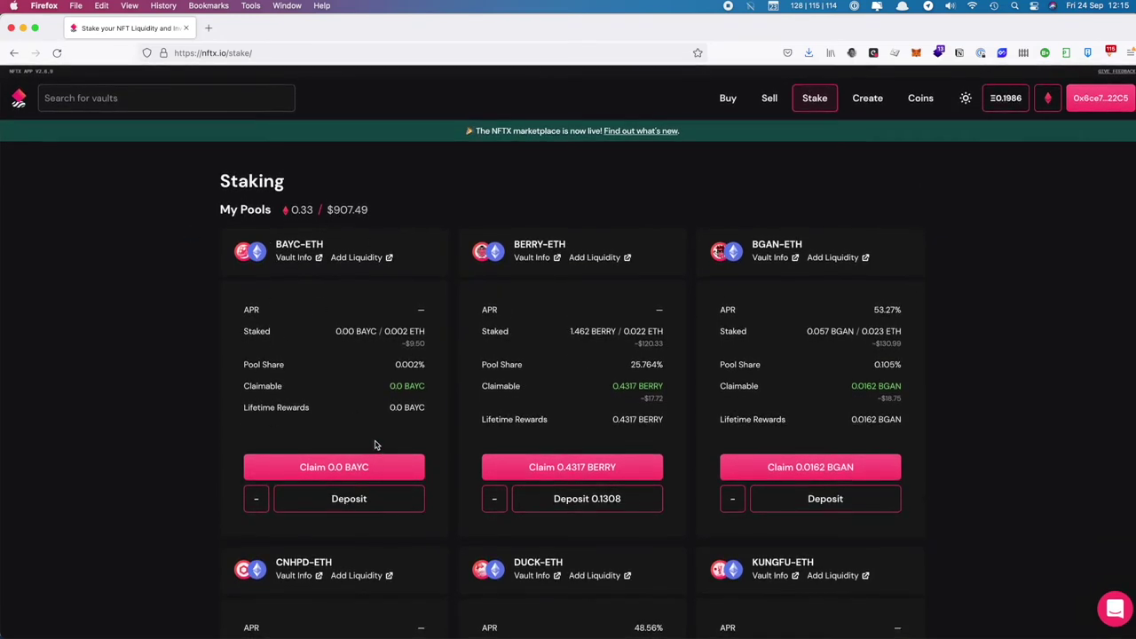
pyautogui.scroll(-15, 376, 412)
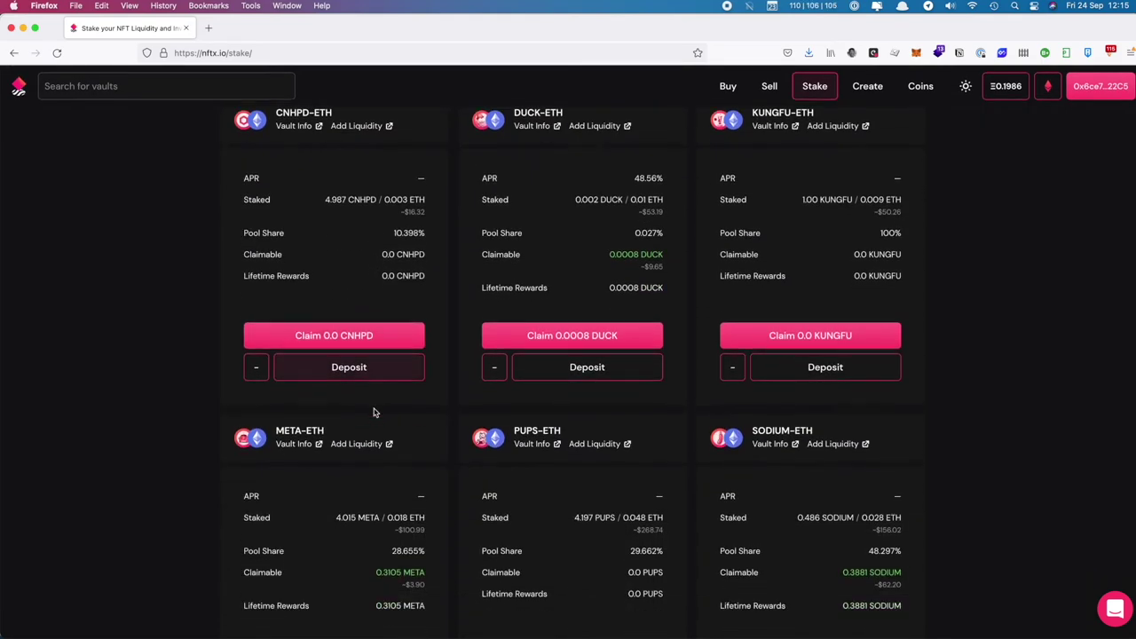
pyautogui.scroll(-5, 373, 413)
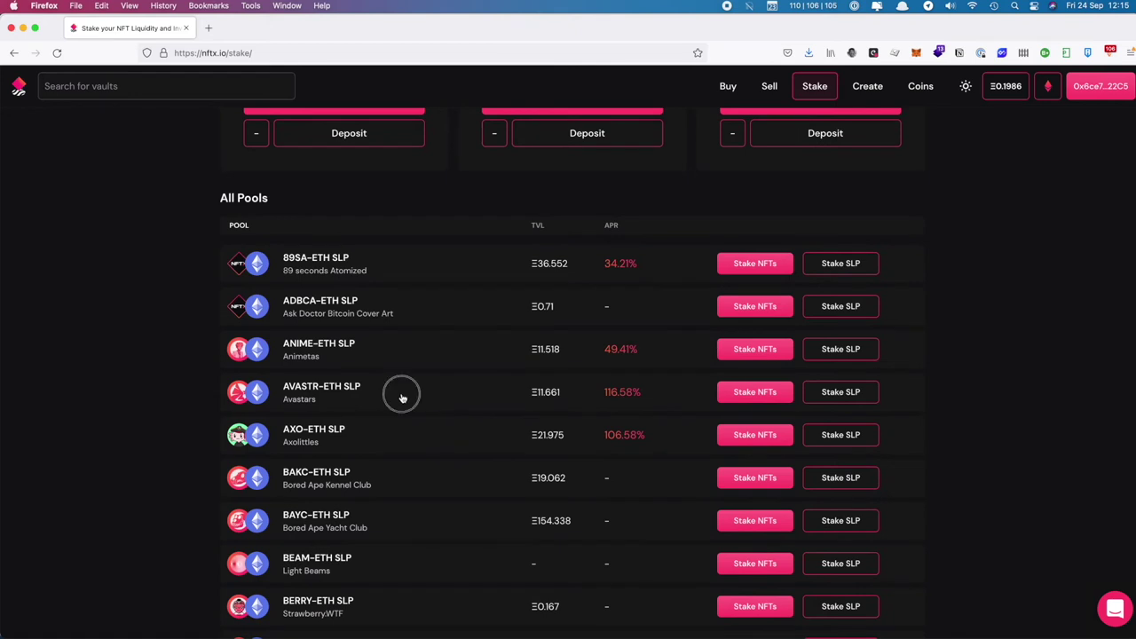
pyautogui.click(334, 395)
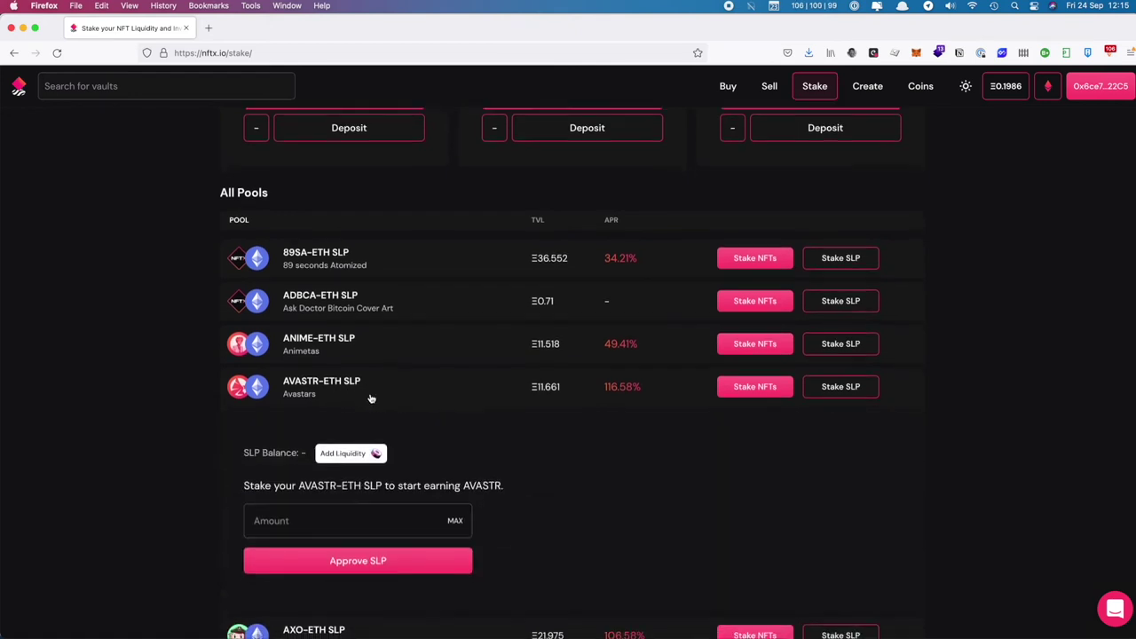
pyautogui.scroll(-2, 368, 399)
pyautogui.scroll(-1, 359, 400)
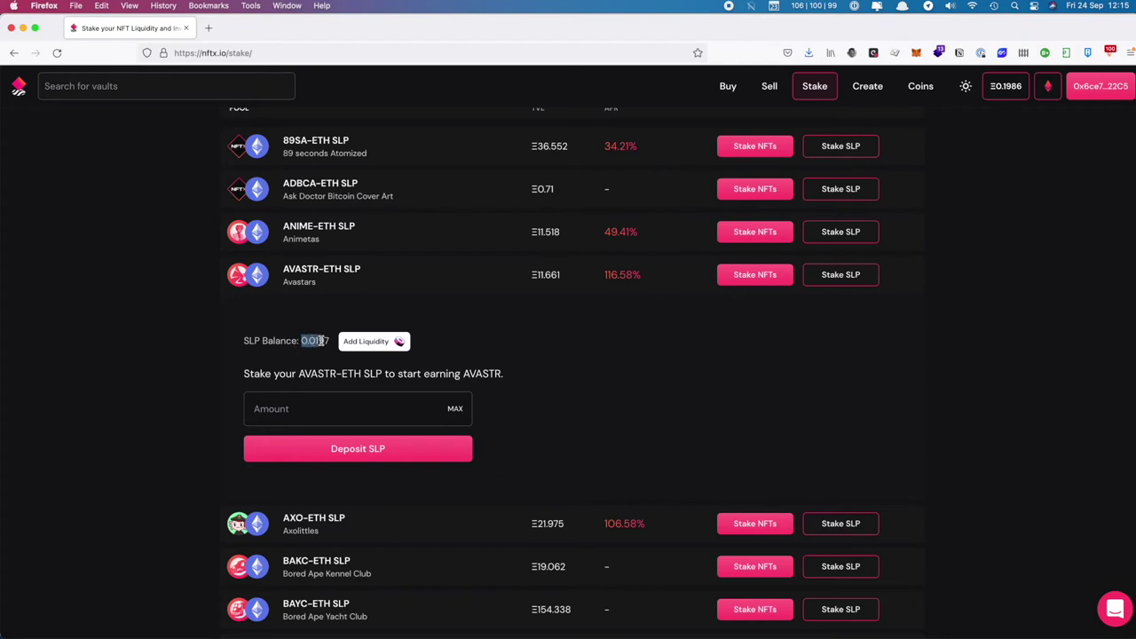
pyautogui.tripleClick(321, 341)
pyautogui.doubleClick(321, 340)
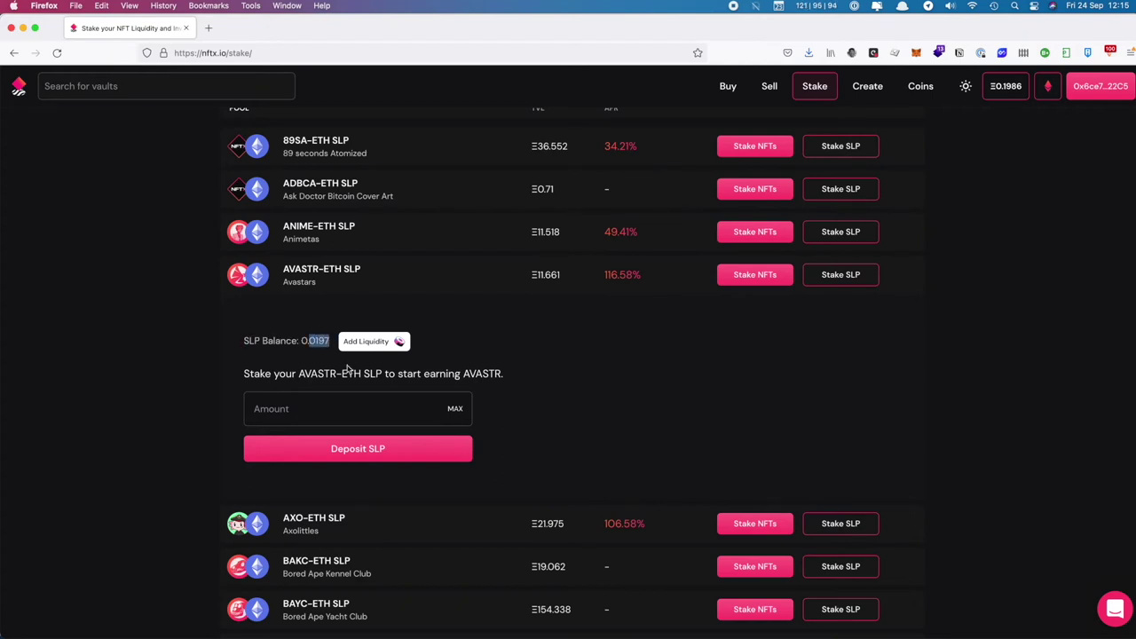
pyautogui.click(455, 410)
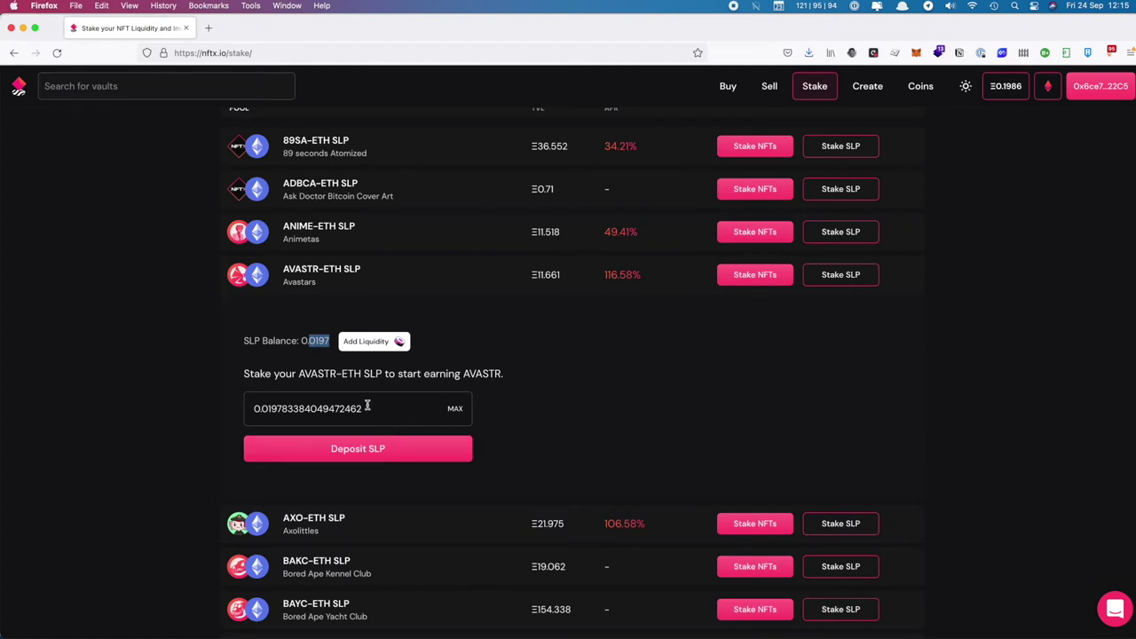
pyautogui.click(371, 377)
pyautogui.click(373, 408)
pyautogui.doubleClick(240, 415)
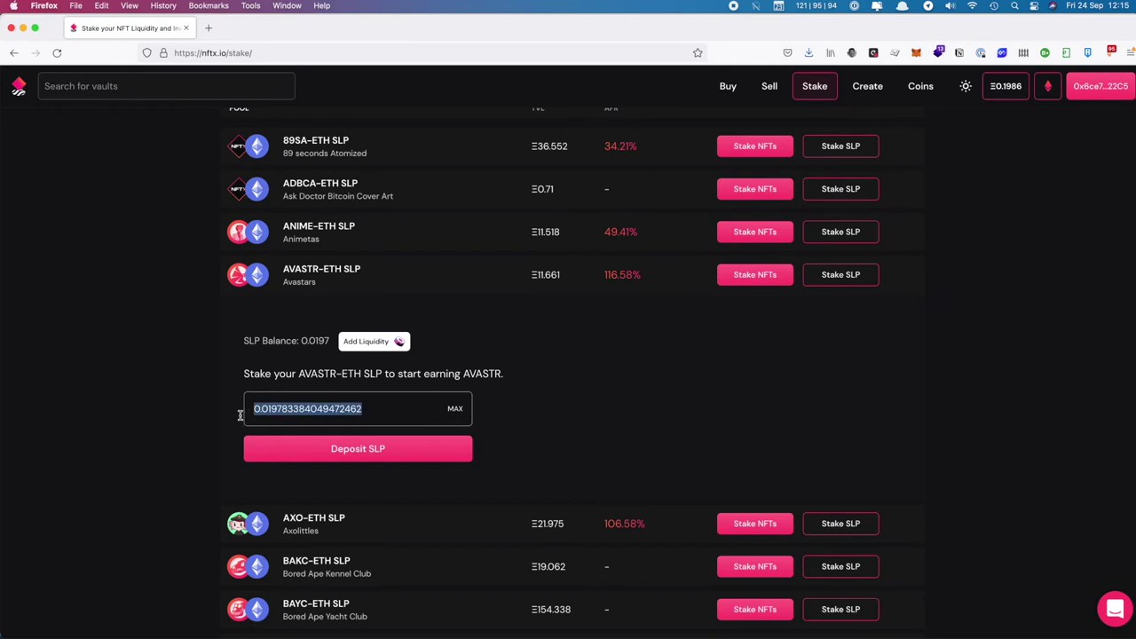
pyautogui.press('BackSpace')
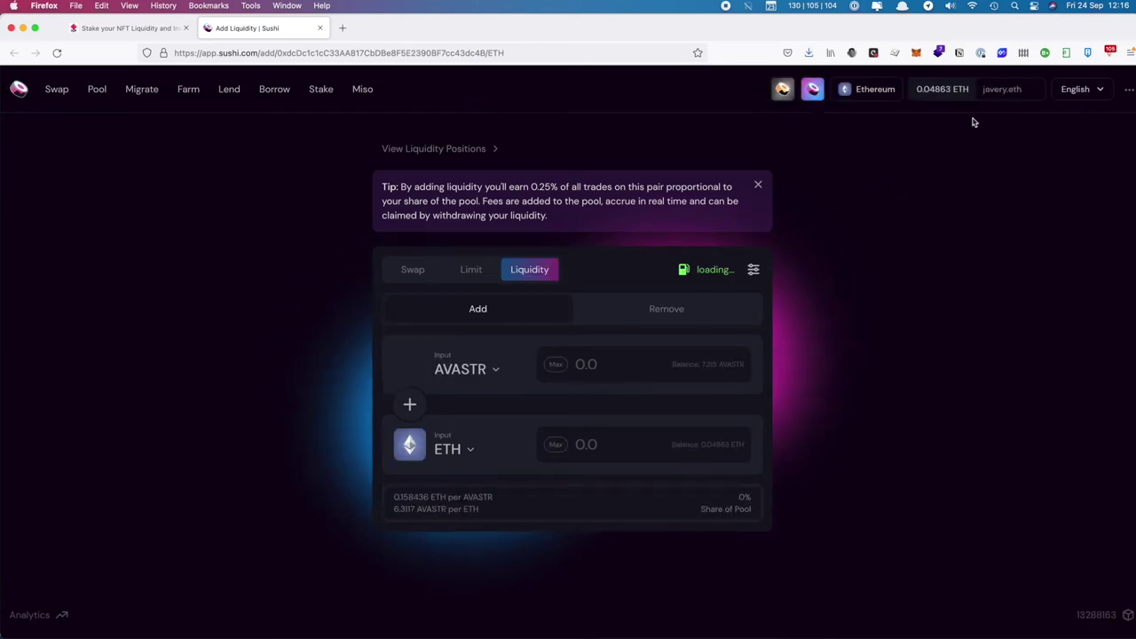
# Step: On Sushi's AVASTR/ETH liquidity page, switch MetaMask to the NFTX Dev account and check the pool token position
pyautogui.click(916, 53)
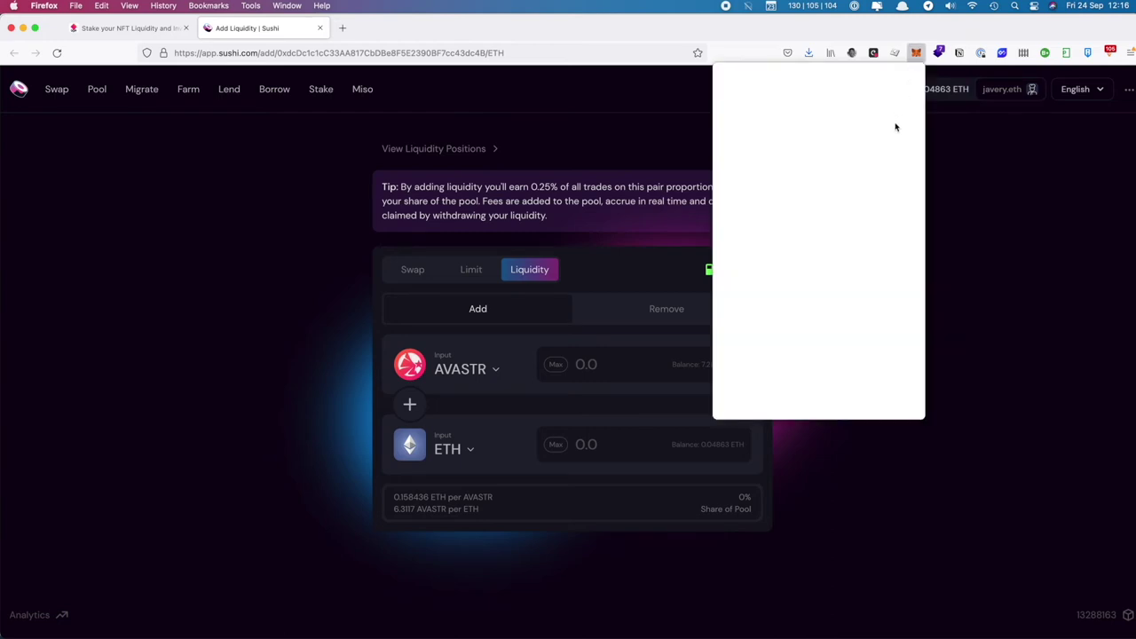
pyautogui.click(777, 231)
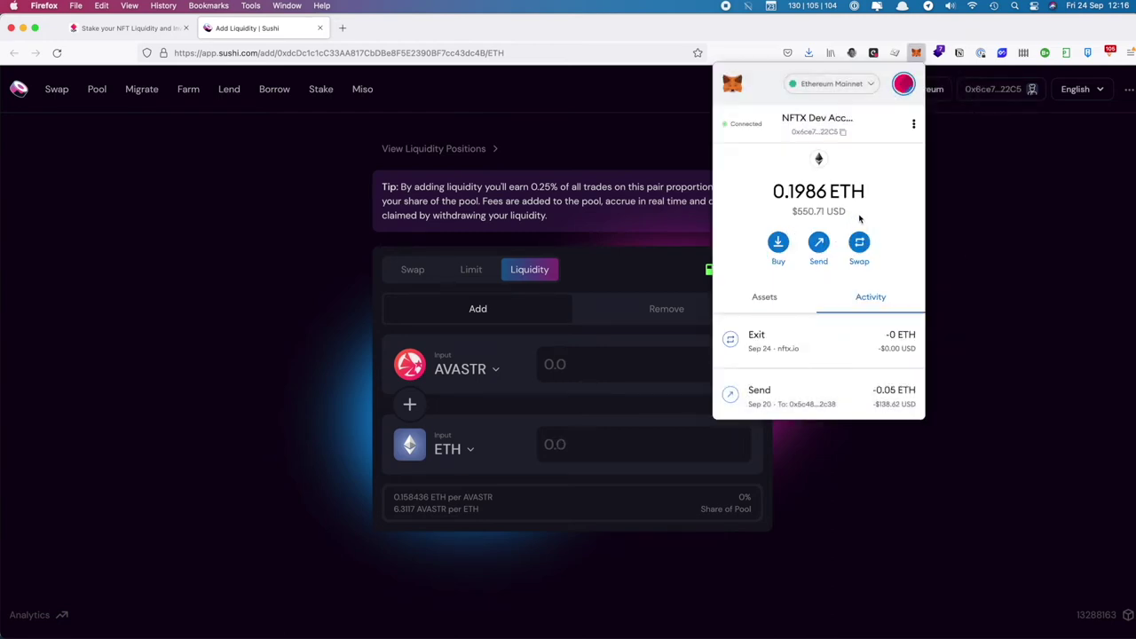
pyautogui.click(1003, 215)
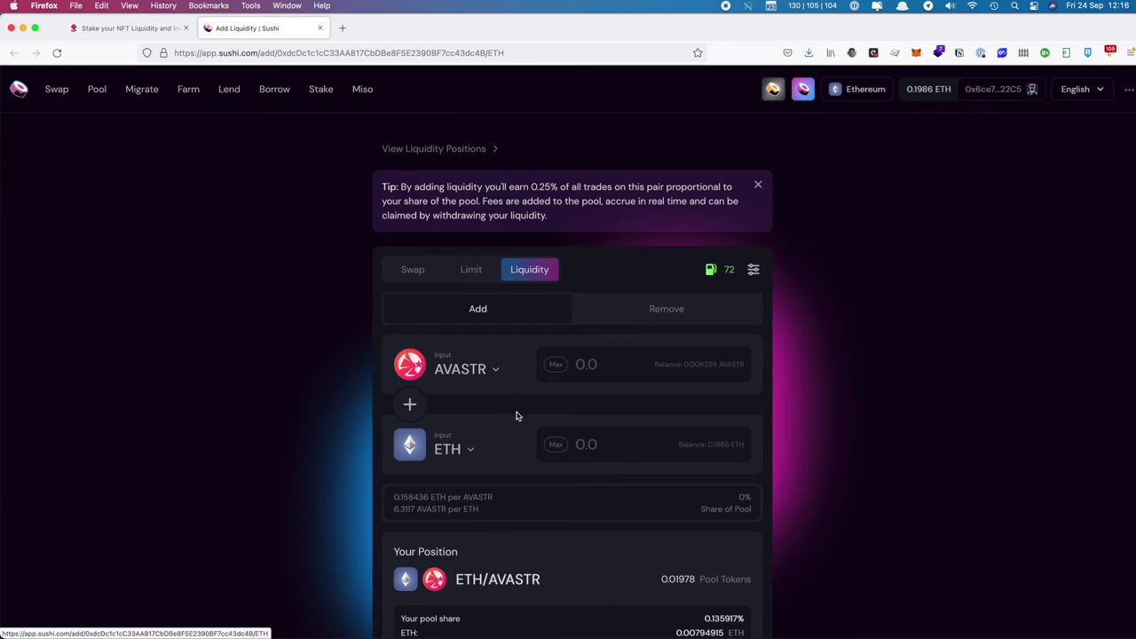
pyautogui.scroll(-1, 531, 433)
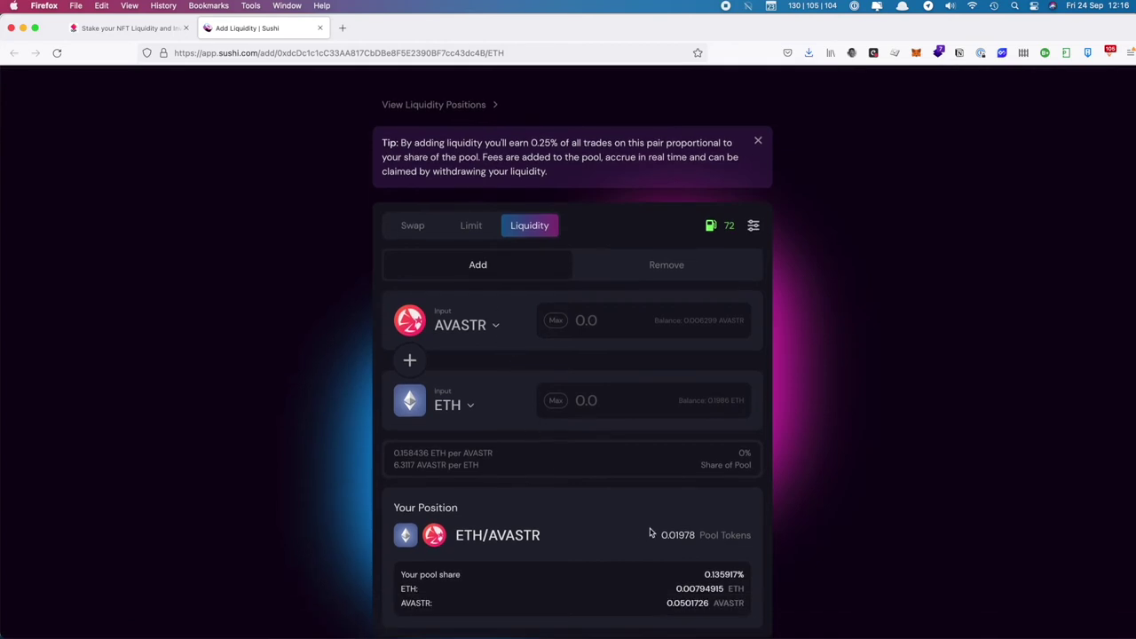
pyautogui.moveTo(661, 538); pyautogui.dragTo(690, 537)
pyautogui.scroll(1, 666, 497)
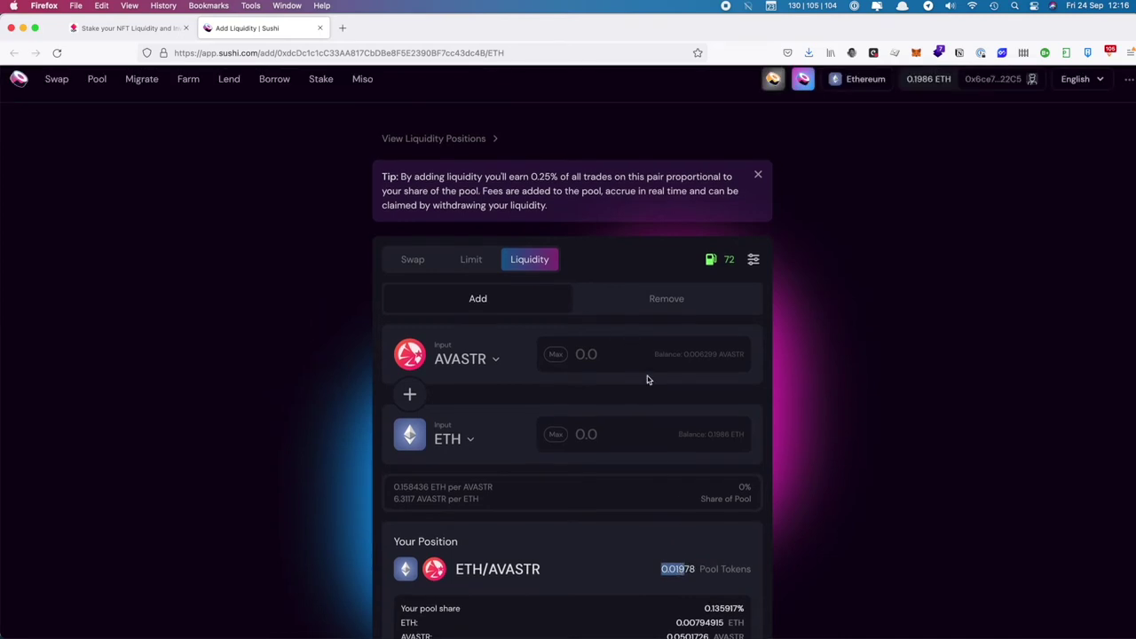
# Step: Switch to removing AVASTR/ETH liquidity, set the amount to 100%, and check the AVASTR and ETH to receive
pyautogui.click(667, 300)
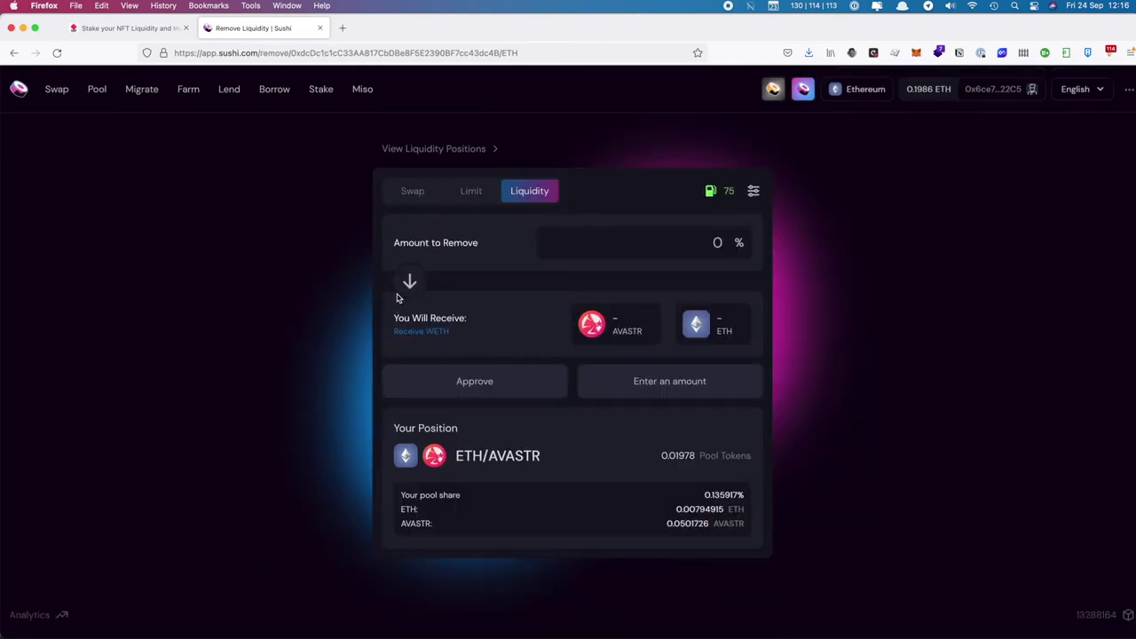
pyautogui.click(637, 243)
pyautogui.write('100')
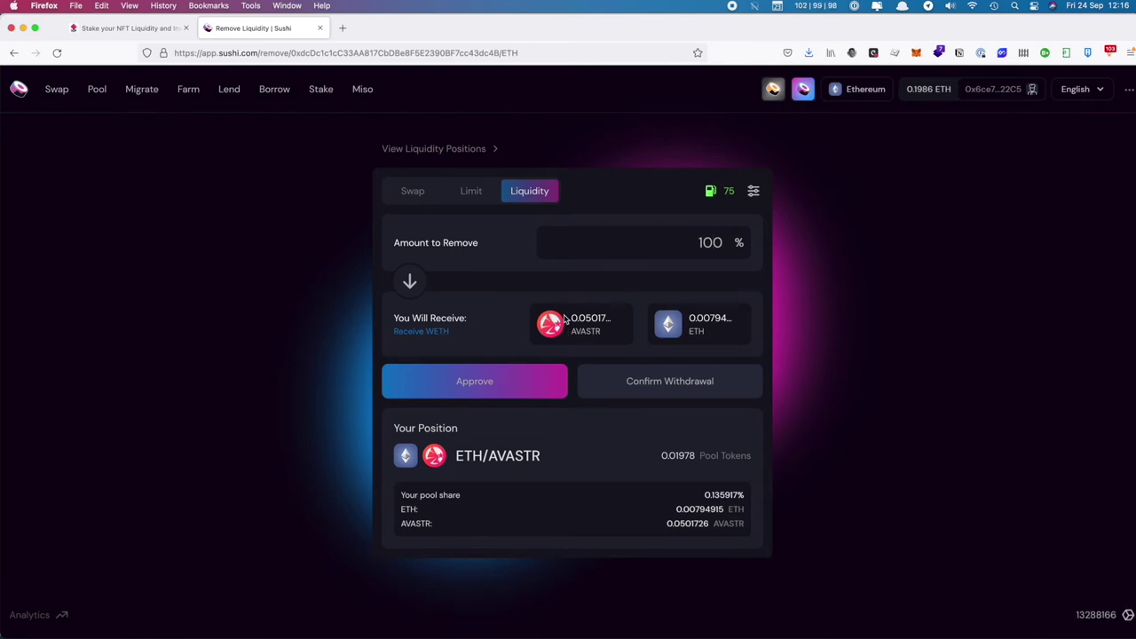
pyautogui.moveTo(573, 318); pyautogui.dragTo(612, 317)
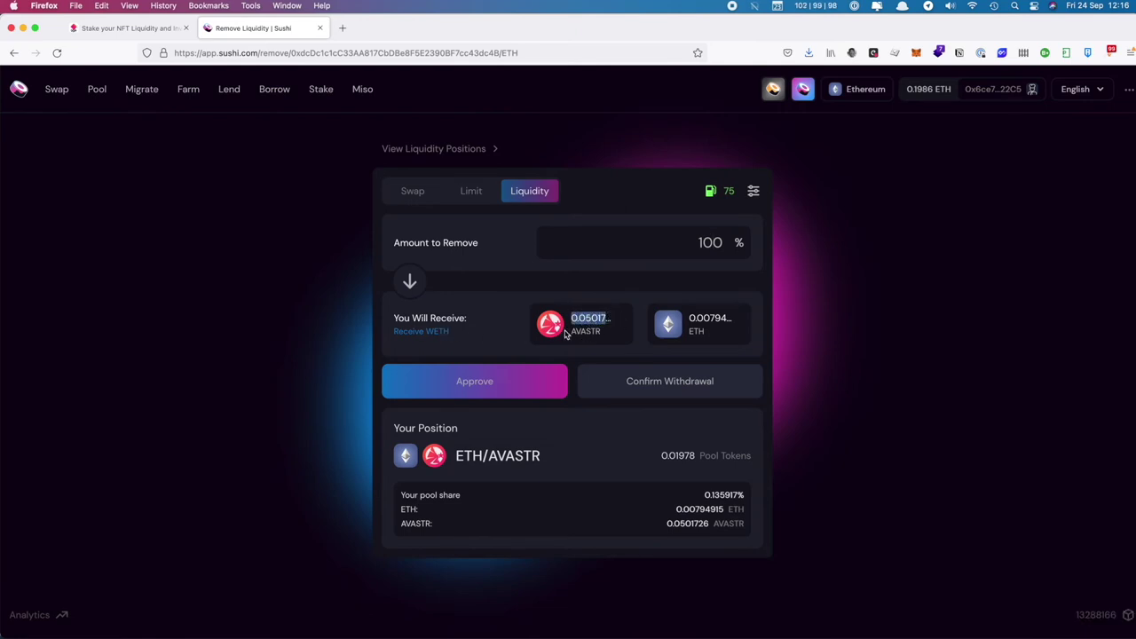
pyautogui.moveTo(762, 317)
pyautogui.mouseDown()
pyautogui.moveTo(733, 323)
pyautogui.moveTo(744, 323)
pyautogui.mouseUp()
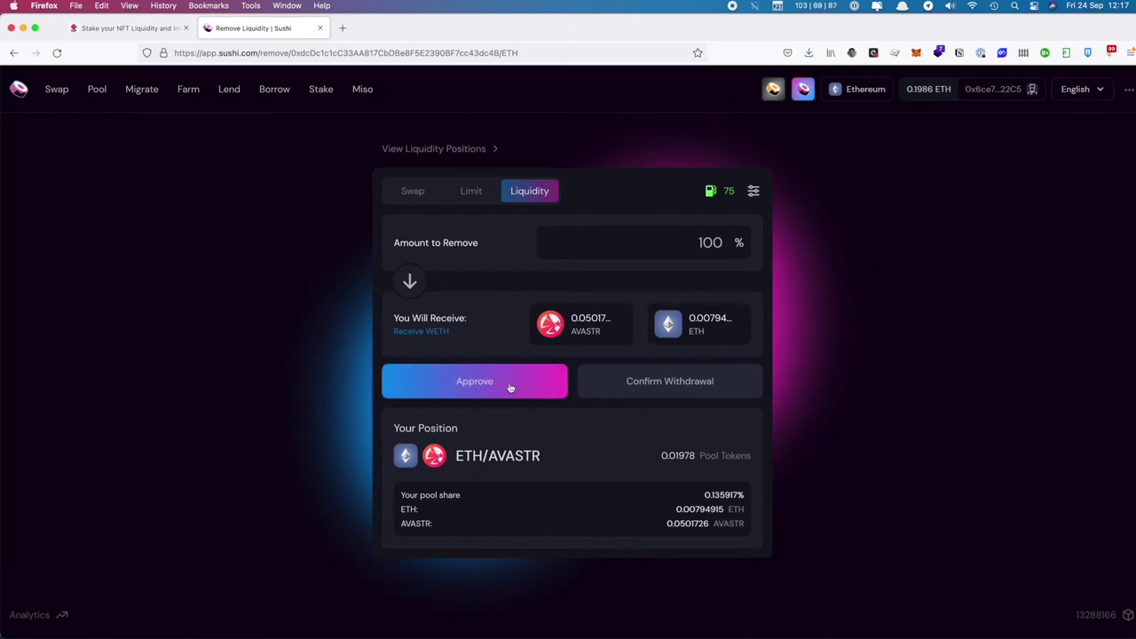
# Step: Approve the AVASTR/ETH pool tokens by signing in MetaMask, and confirm the full liquidity withdrawal on Sushi and in MetaMask
pyautogui.click(461, 383)
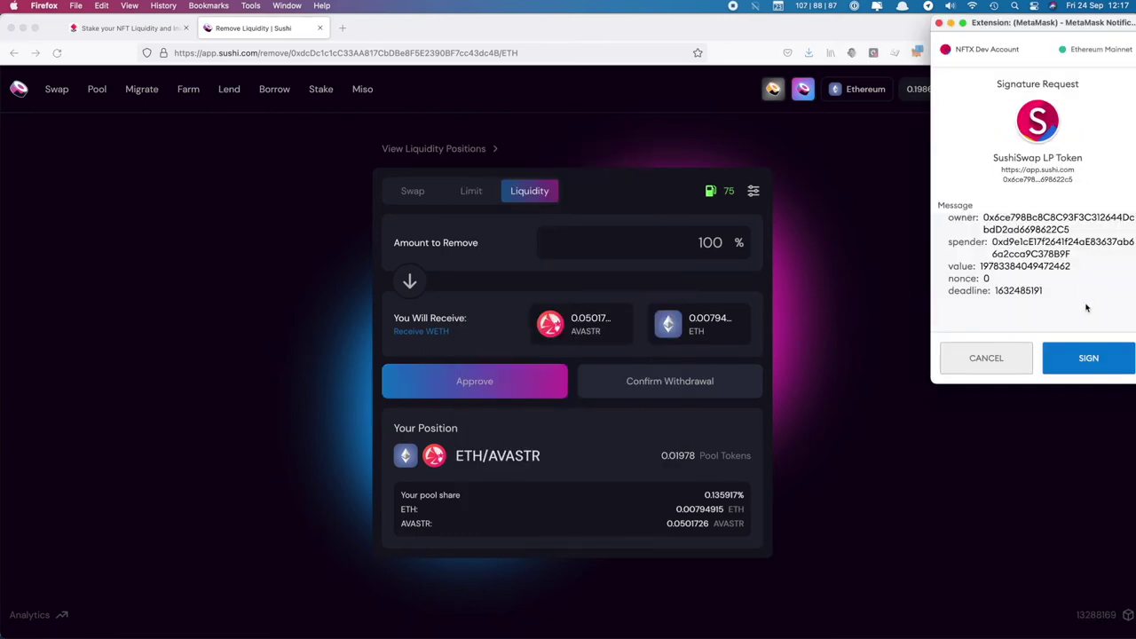
pyautogui.click(1087, 357)
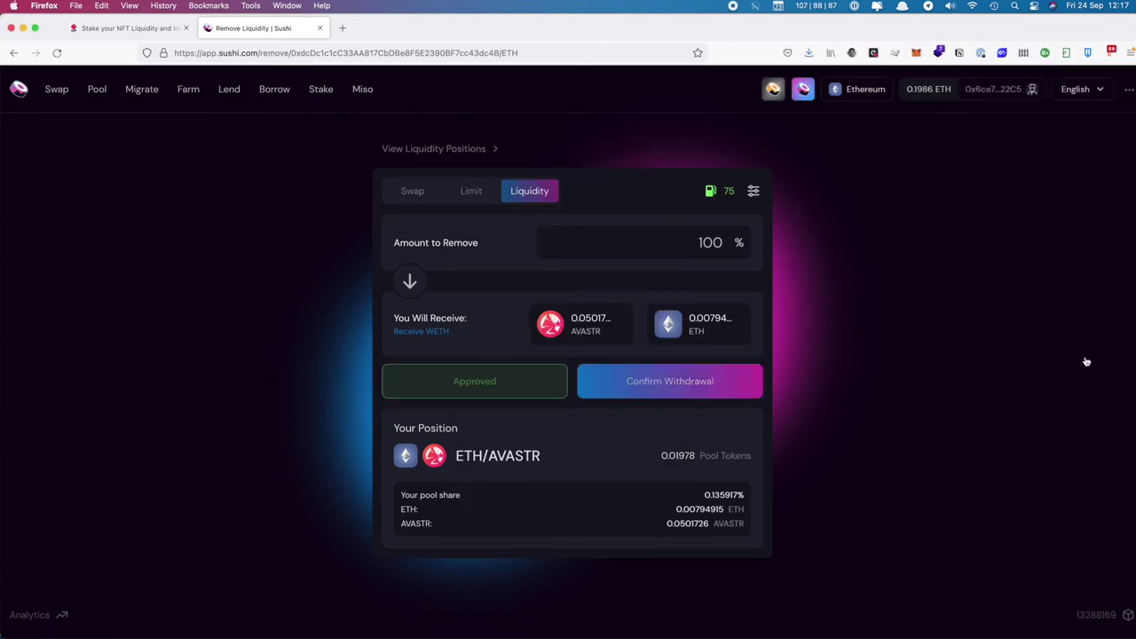
pyautogui.click(647, 380)
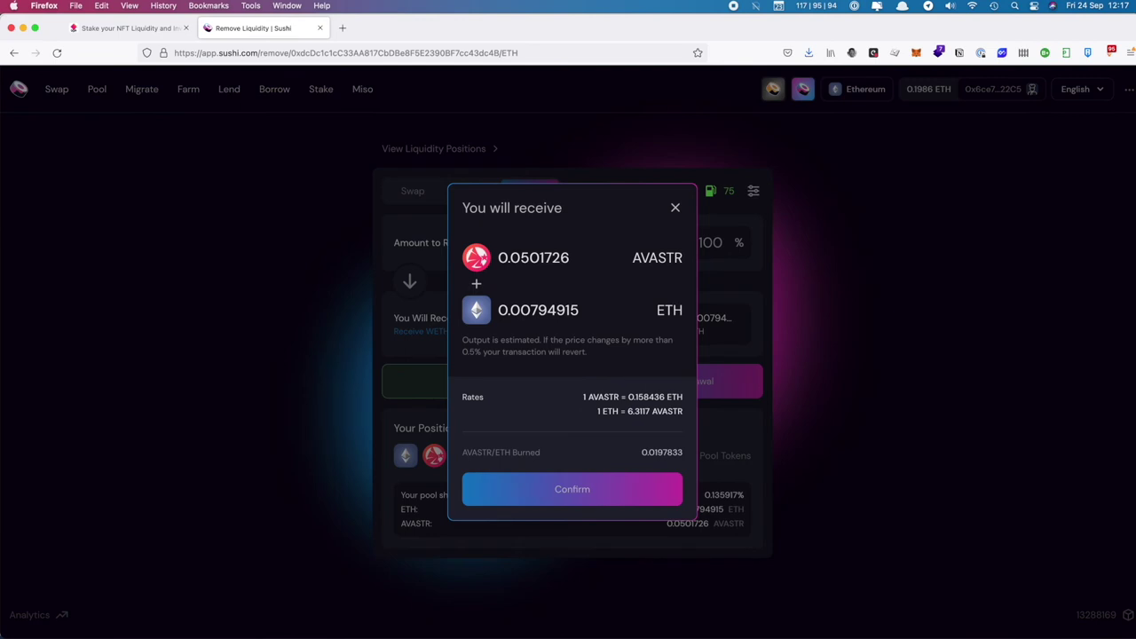
pyautogui.click(592, 488)
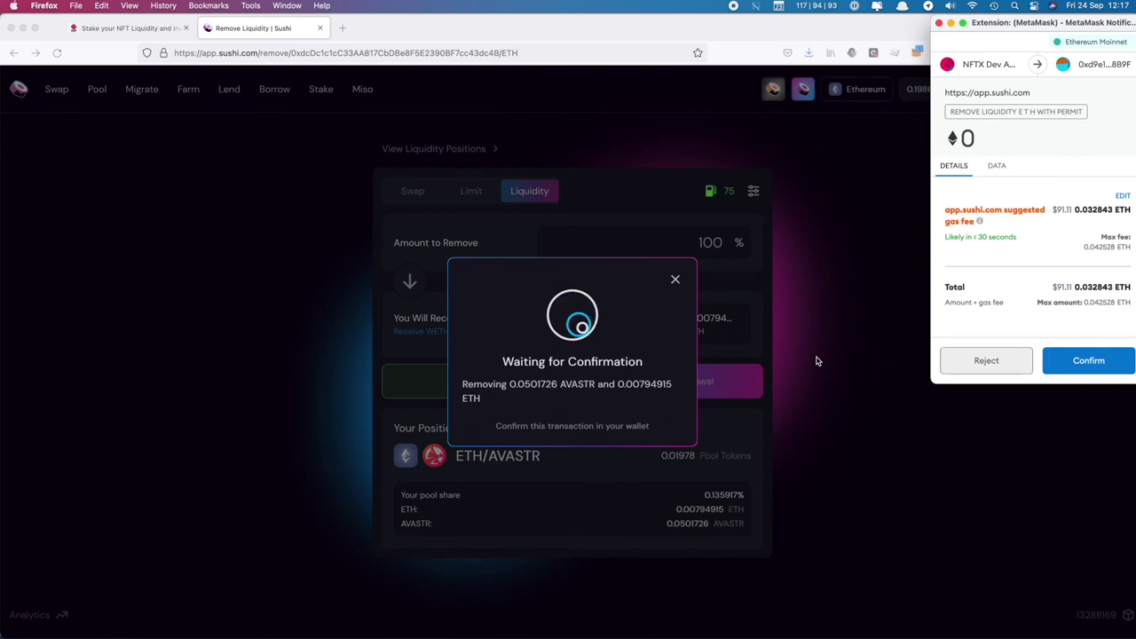
pyautogui.click(1085, 360)
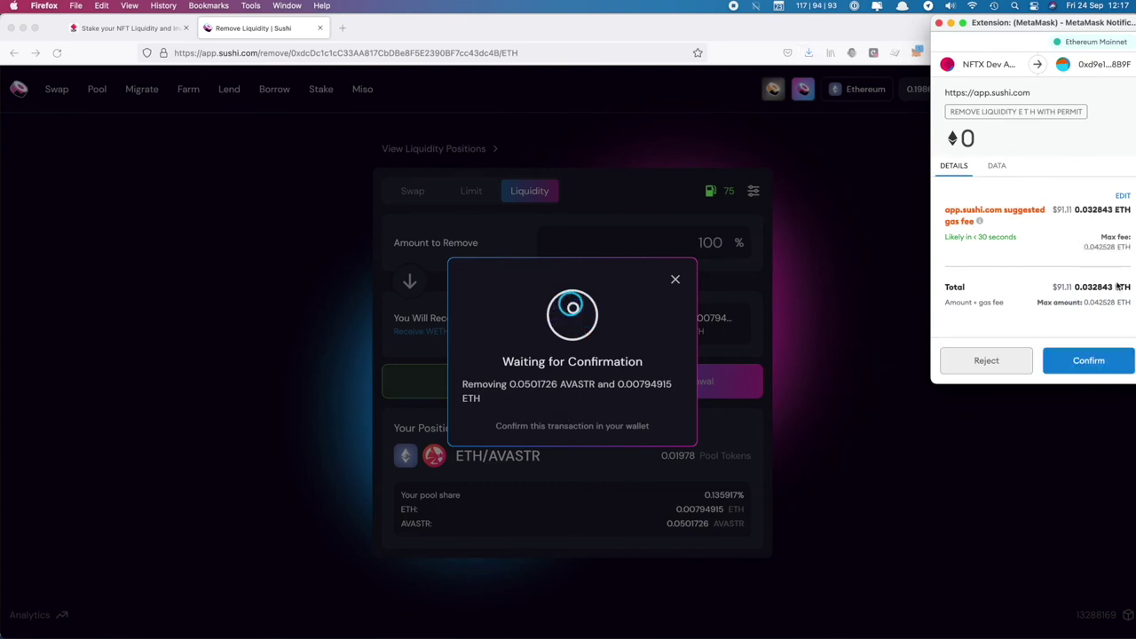
pyautogui.click(1088, 362)
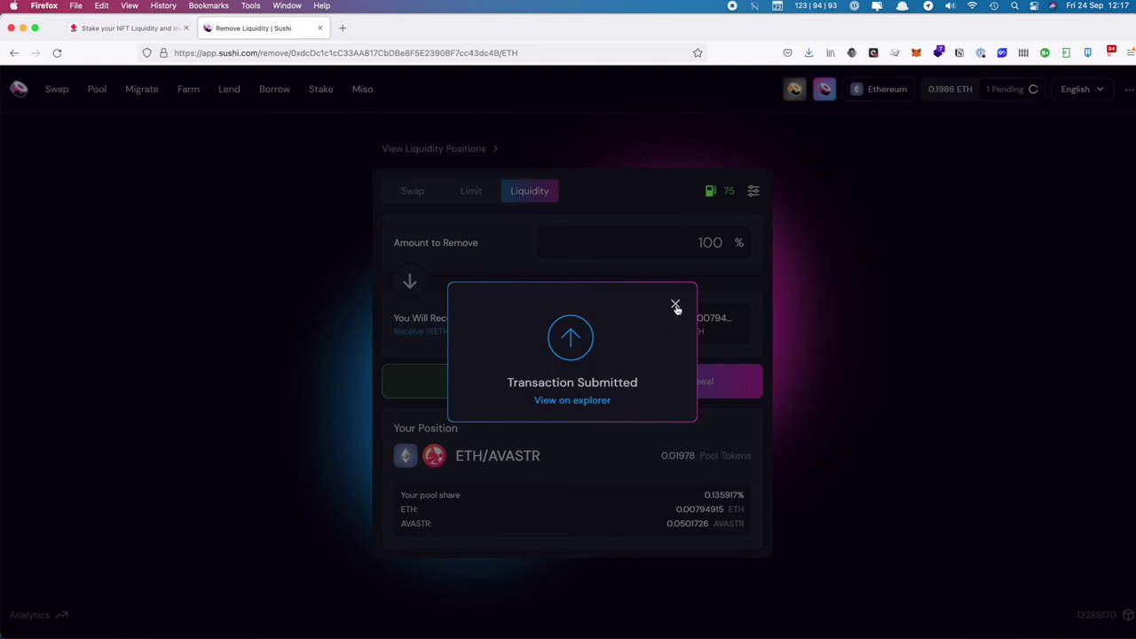
pyautogui.click(676, 306)
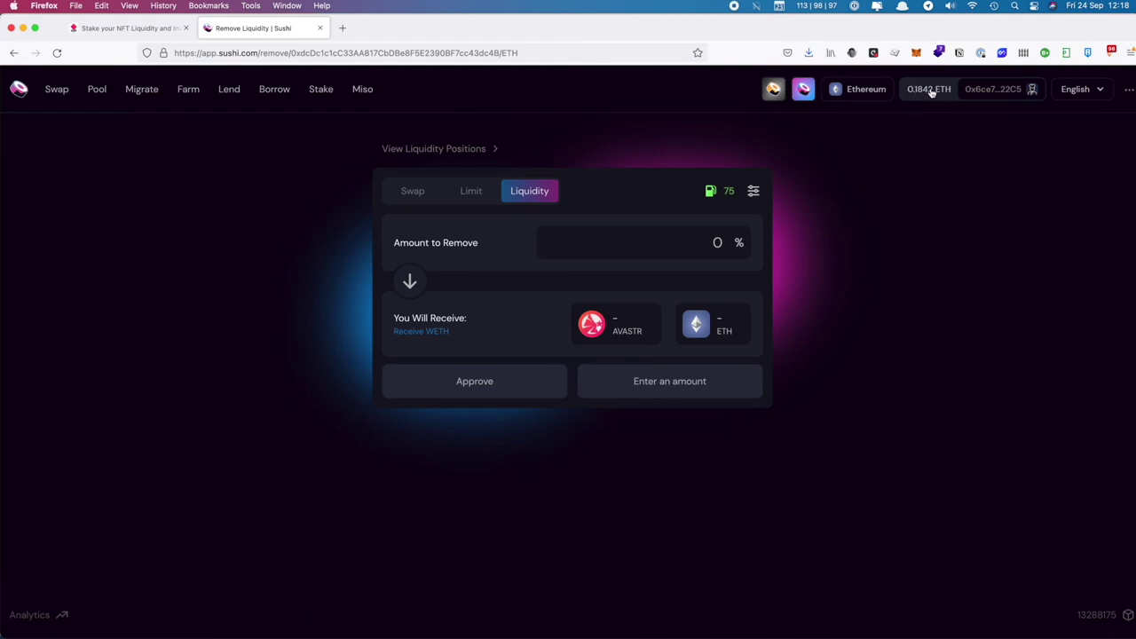
# Step: Switch back to NFTX, go to its home page and show the wallet's token balances to check AVASTR and ETH
pyautogui.click(150, 29)
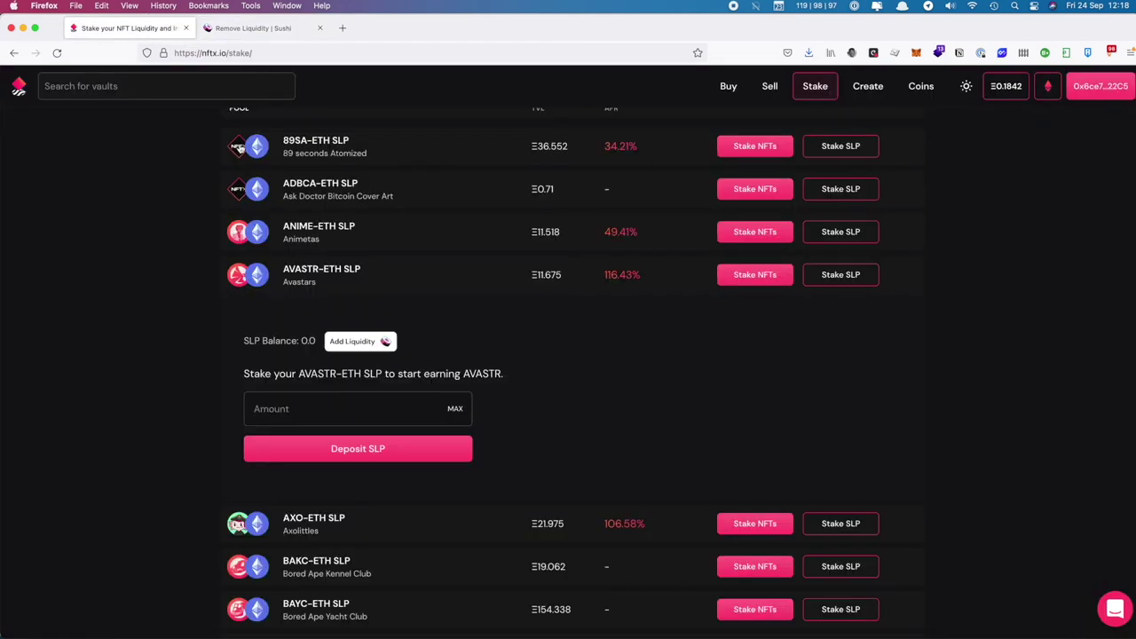
pyautogui.scroll(5, 358, 238)
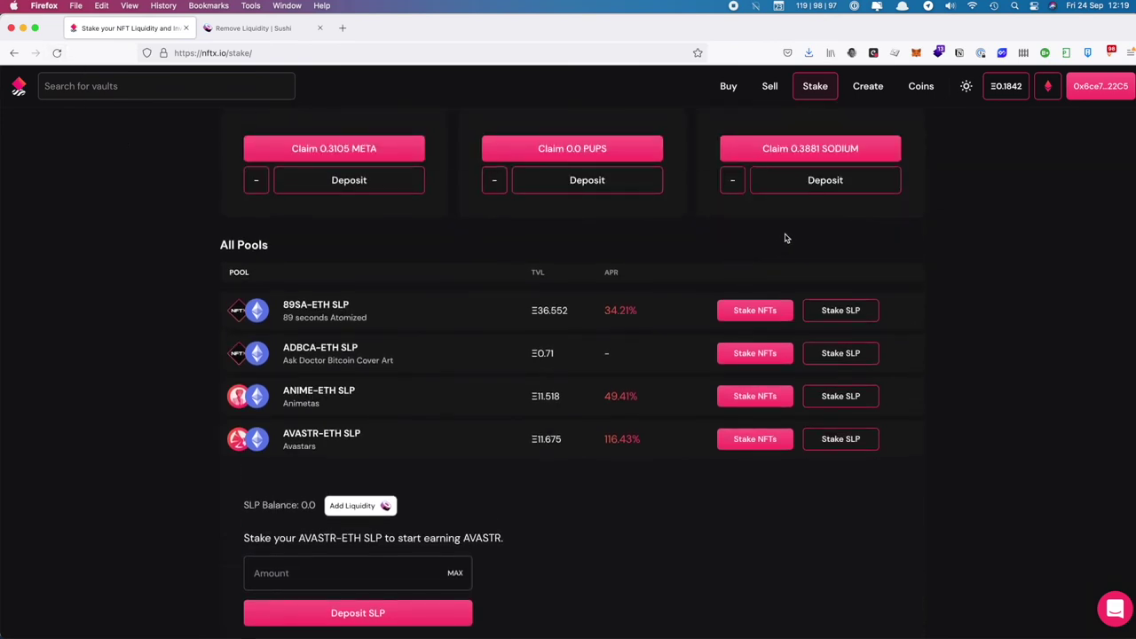
pyautogui.scroll(10, 145, 119)
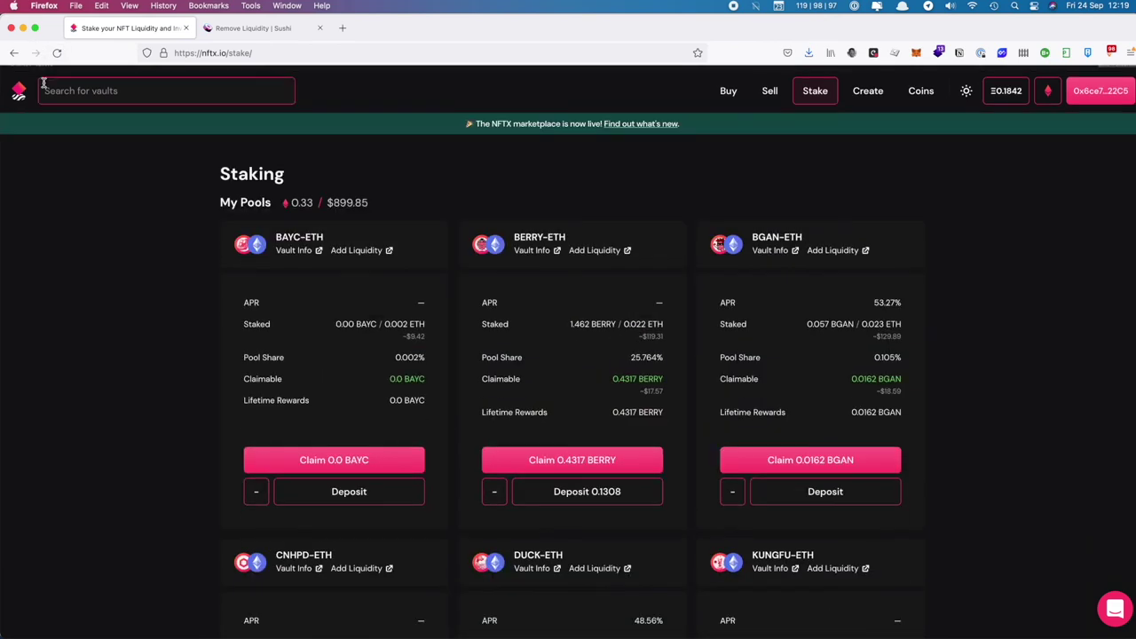
pyautogui.click(19, 91)
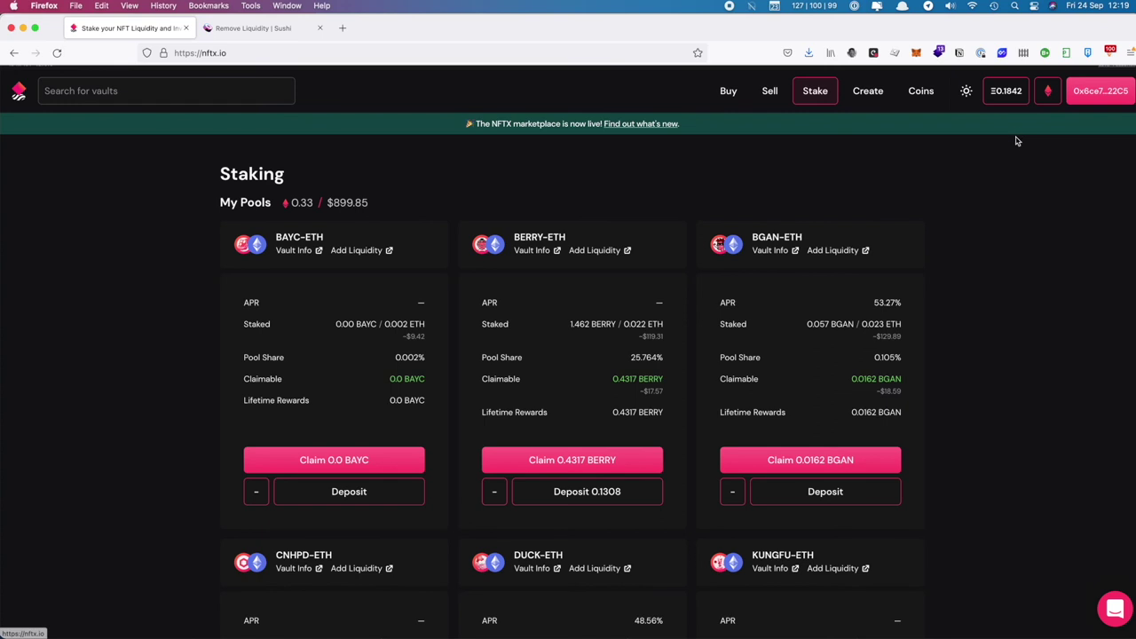
pyautogui.click(999, 98)
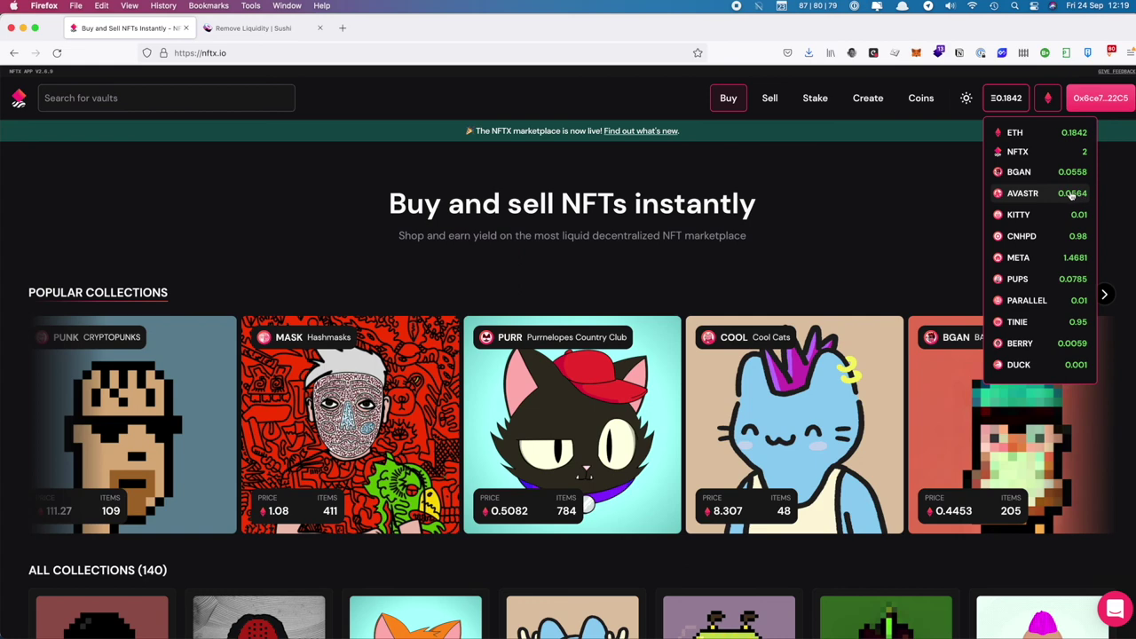
# Step: On Sushi, set up a swap of the maximum AVASTR balance to ETH
pyautogui.click(250, 28)
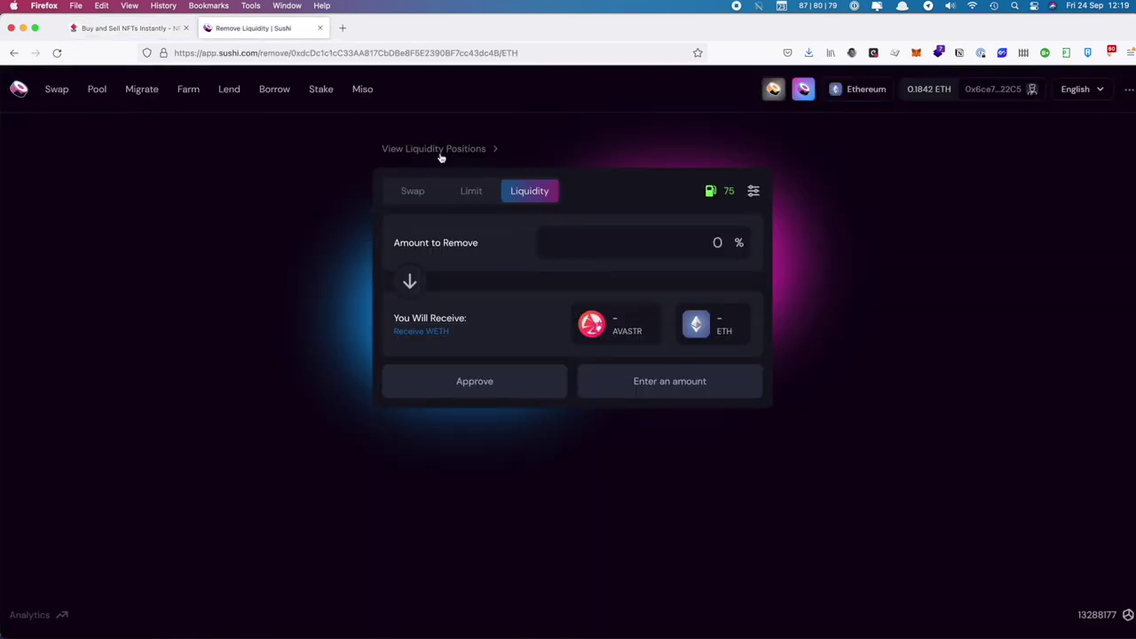
pyautogui.click(414, 193)
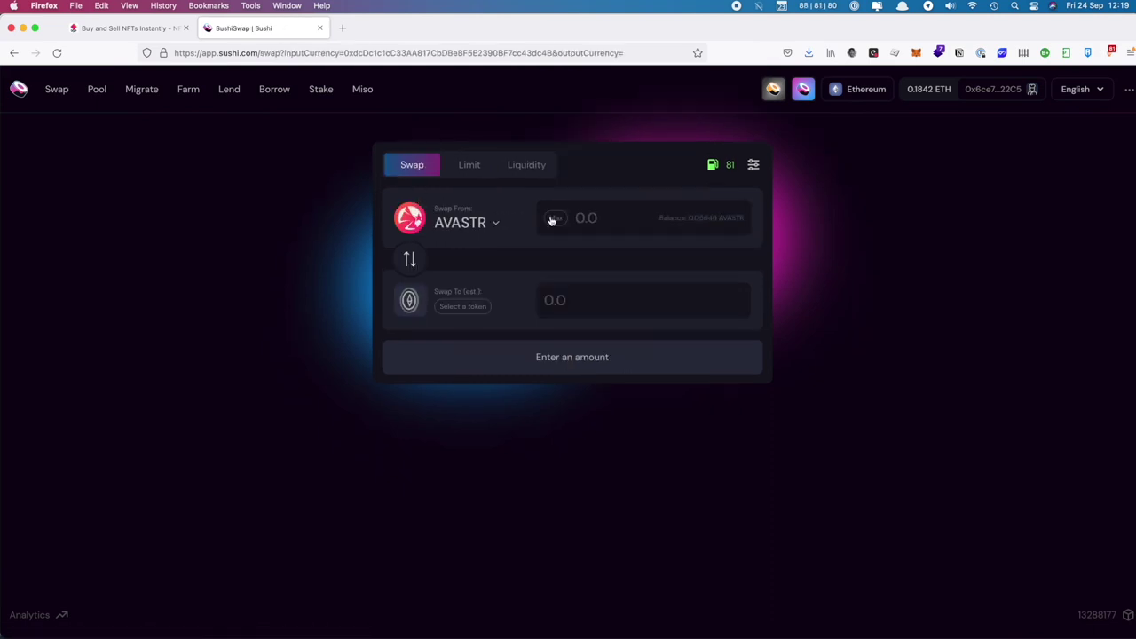
pyautogui.click(555, 218)
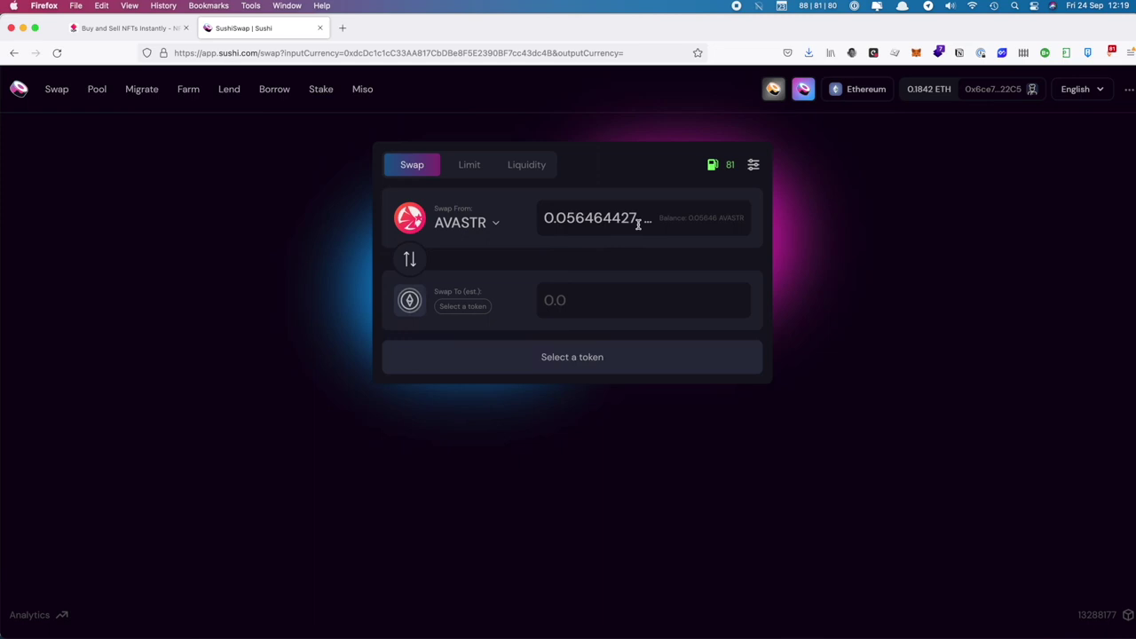
pyautogui.click(454, 307)
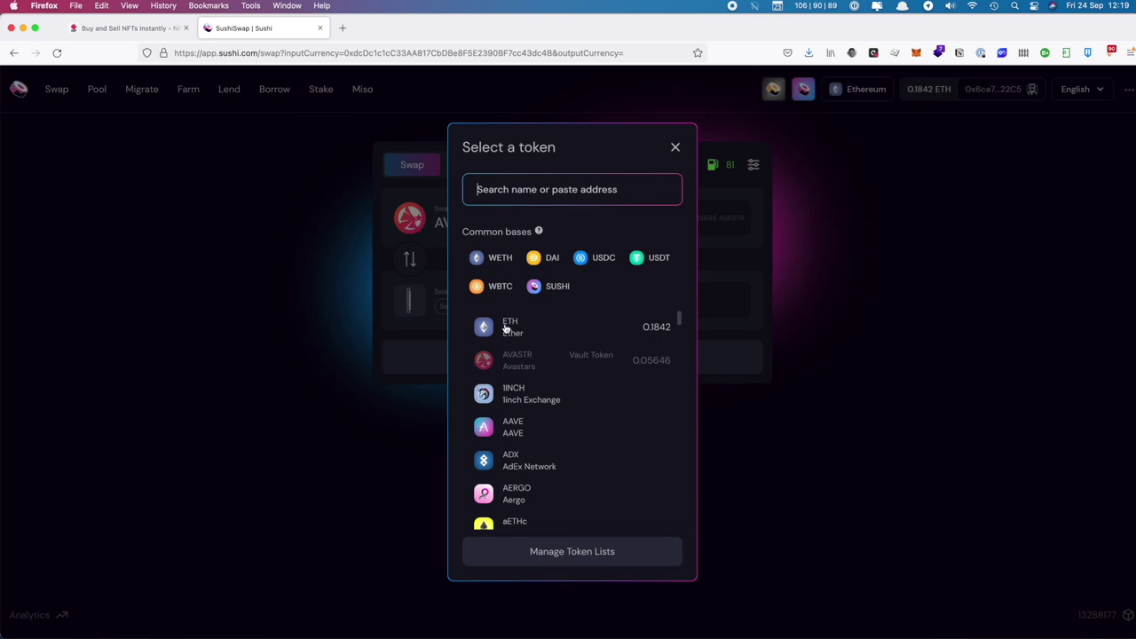
pyautogui.click(506, 329)
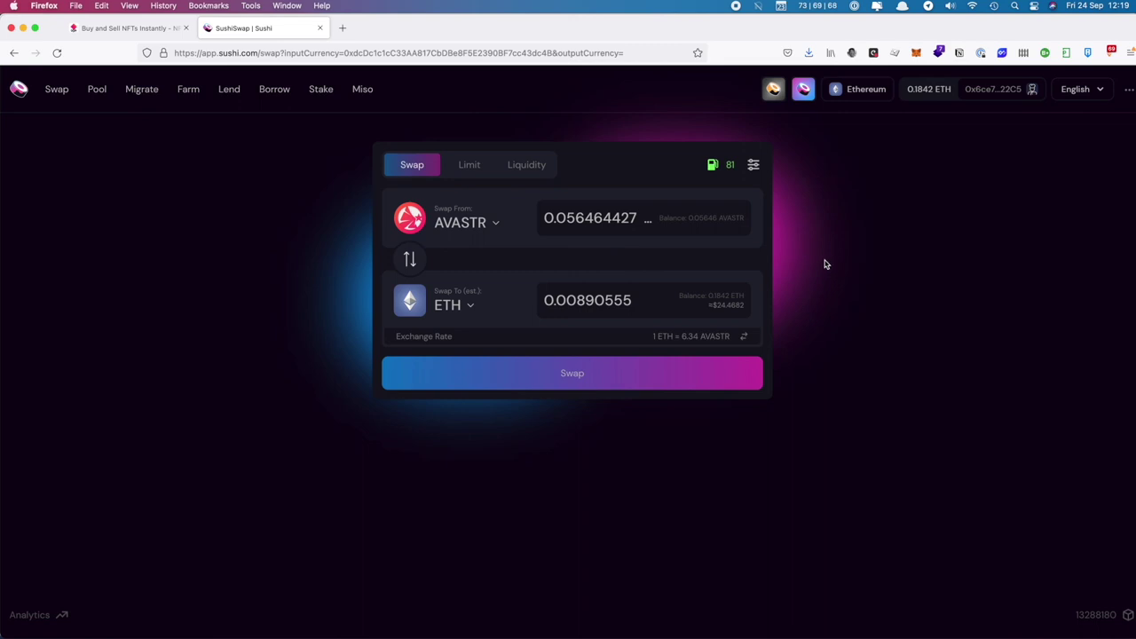
# Step: Return to the NFTX home page, view the support chat for questions and feedback, and close it
pyautogui.click(118, 33)
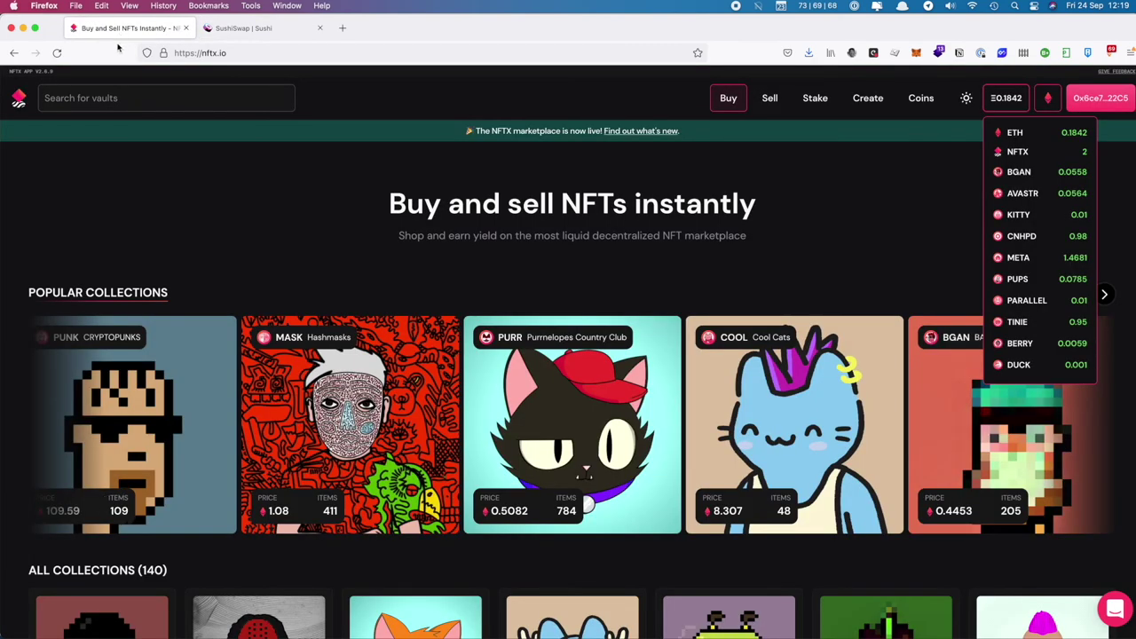
pyautogui.click(1116, 608)
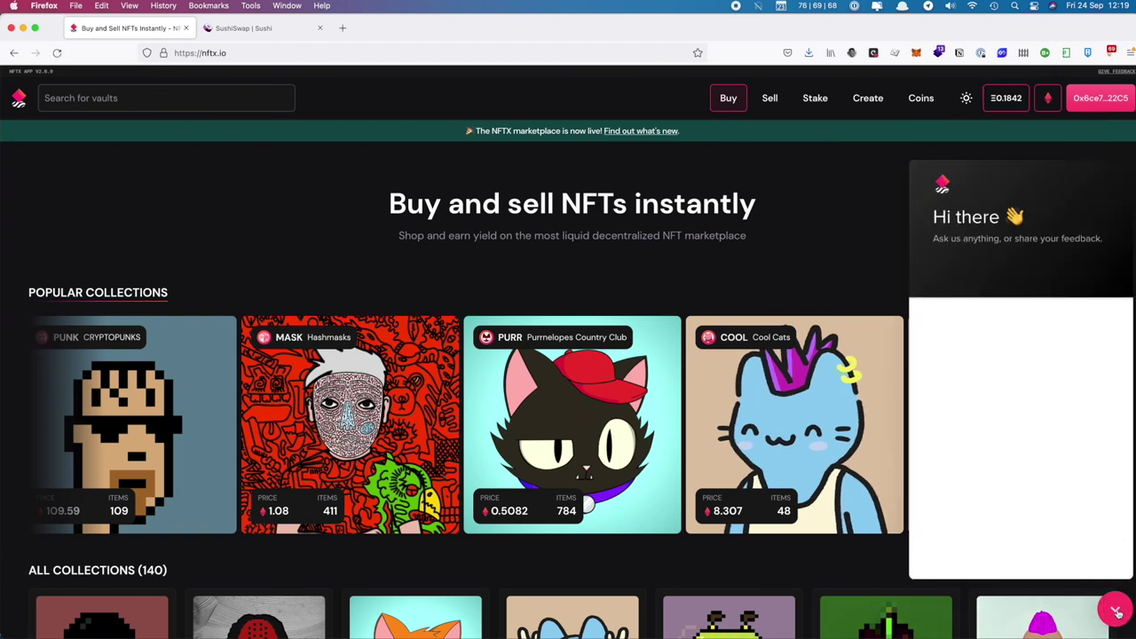
pyautogui.click(1116, 611)
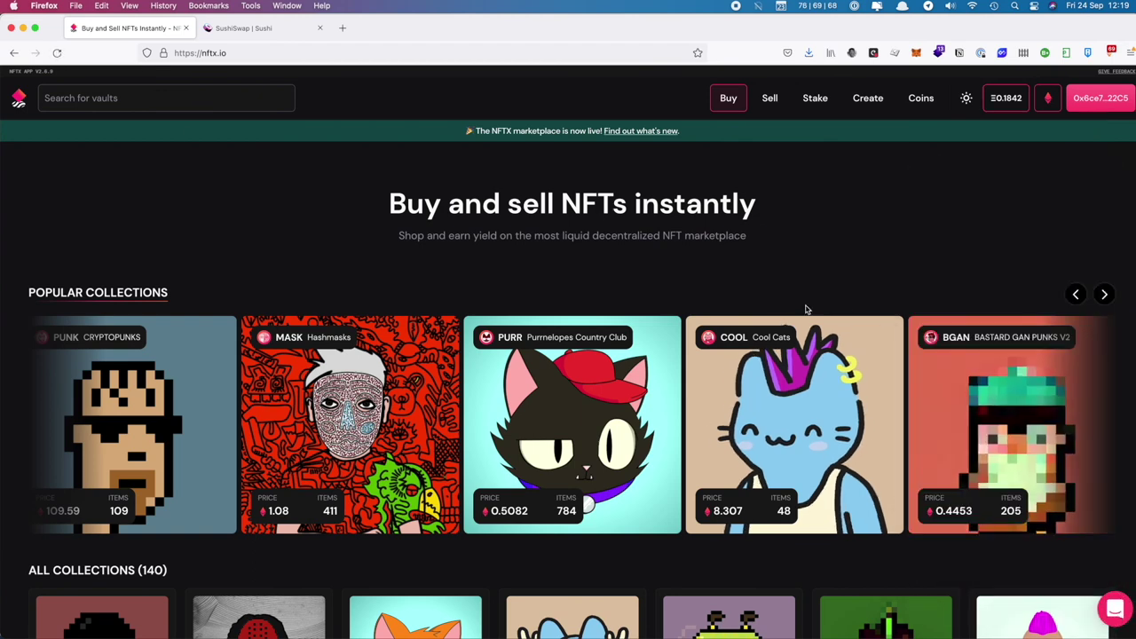